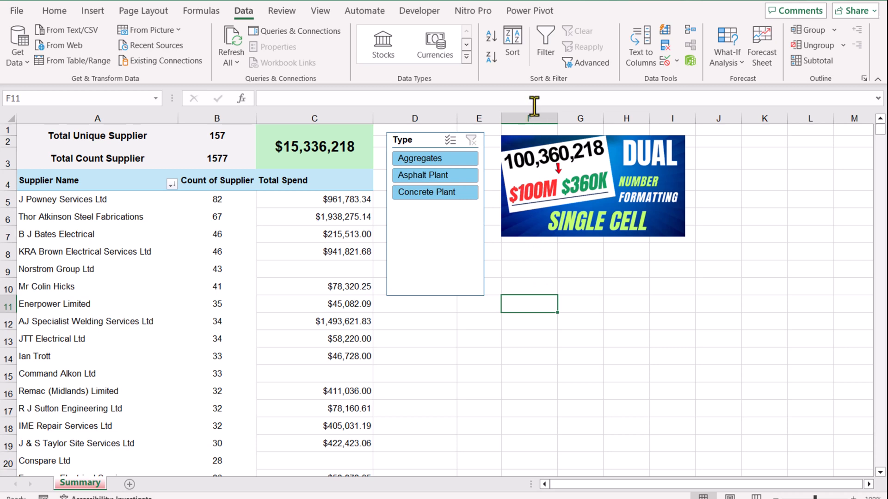
# Step: Enlarge the formula bar and start a multi-line LET formula in cell F11
pyautogui.moveTo(526, 107); pyautogui.dragTo(534, 196)
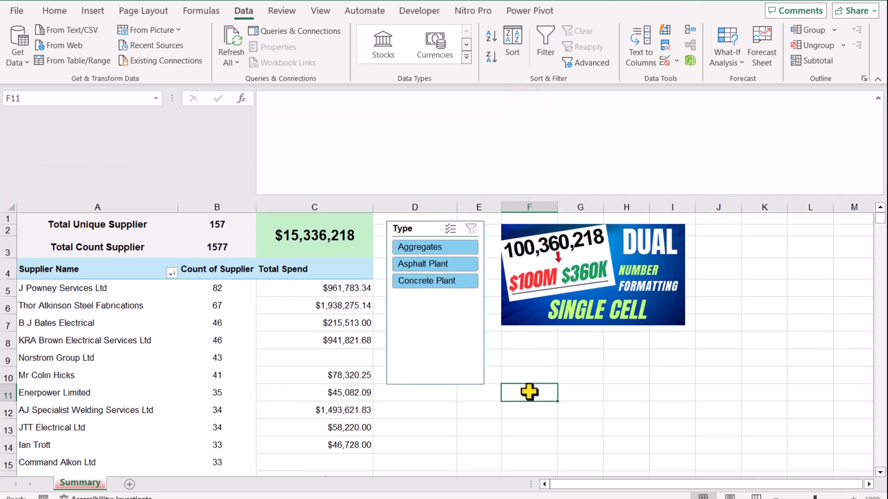
pyautogui.click(434, 129)
pyautogui.write('=Let')
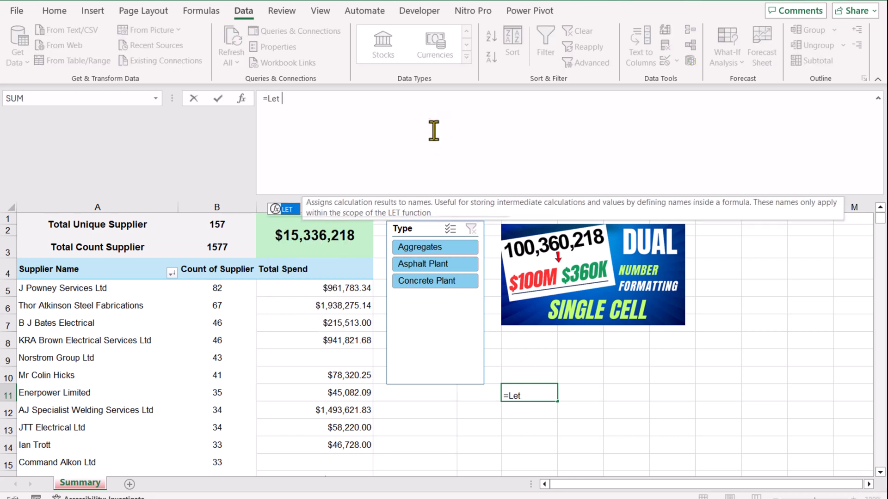
pyautogui.write('(')
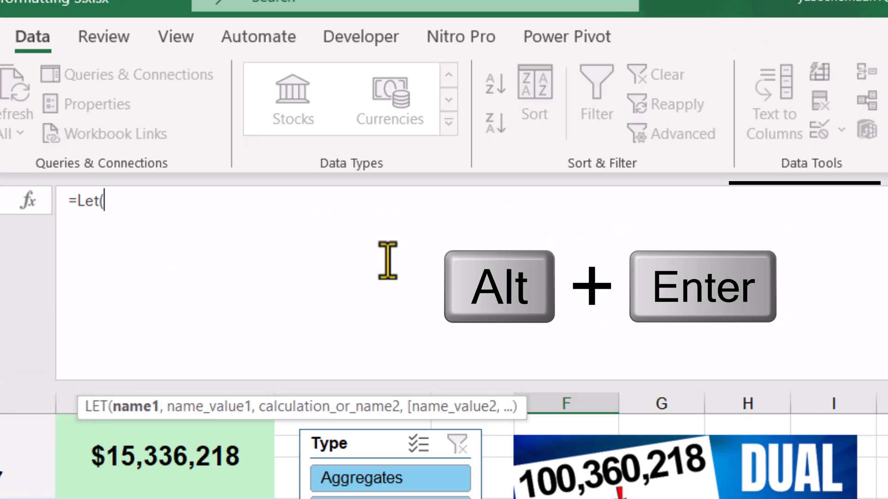
pyautogui.hotkey('alt', 'Return')
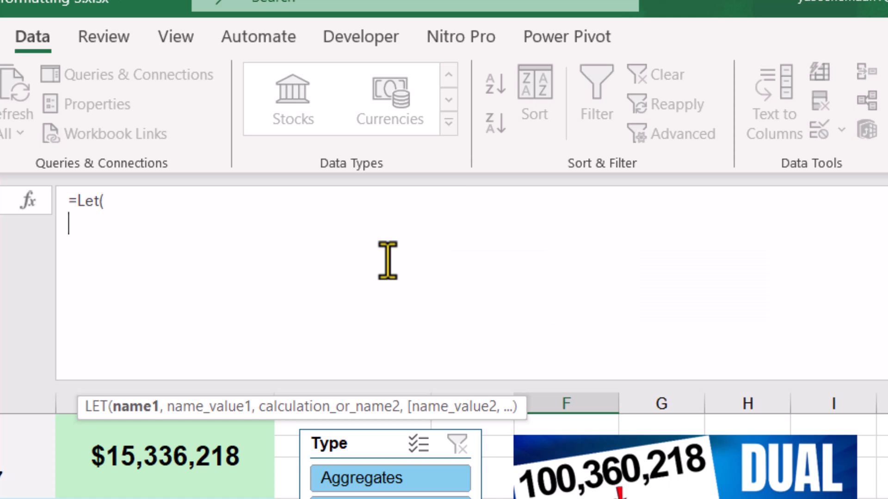
# Step: Define the LET variable Ref as the total spend cell C1 on its own line
pyautogui.write('Ref,')
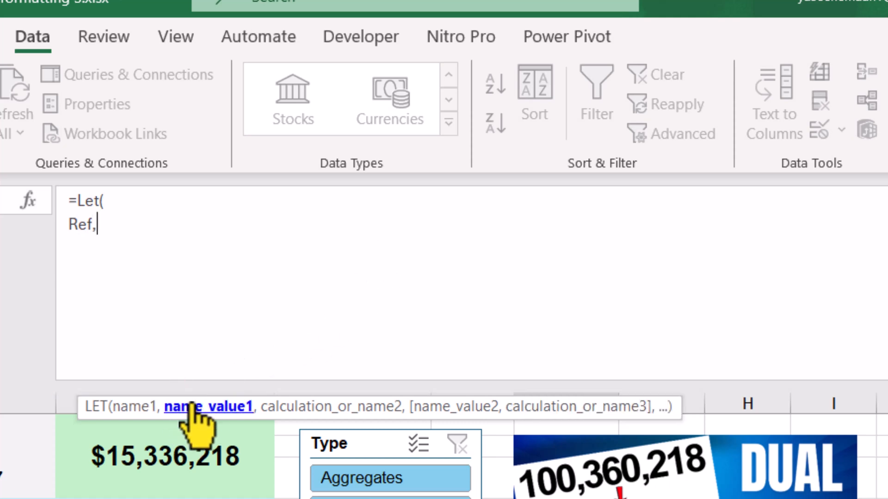
pyautogui.click(184, 465)
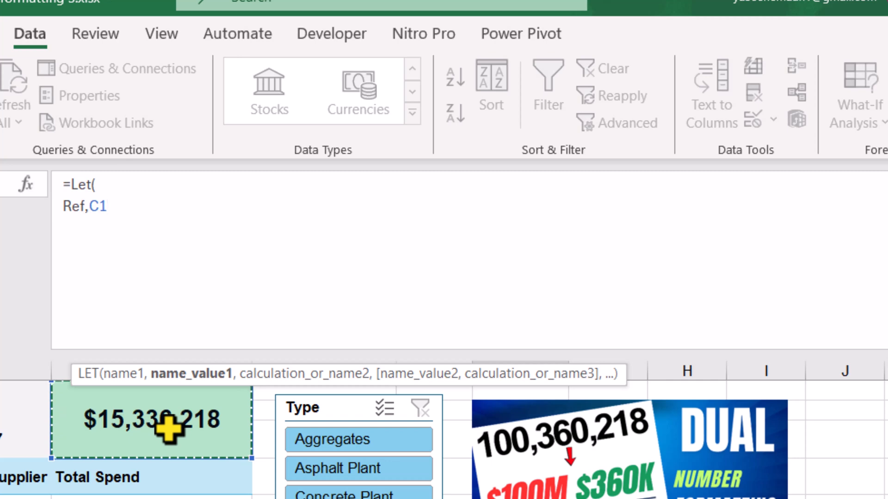
pyautogui.write(',')
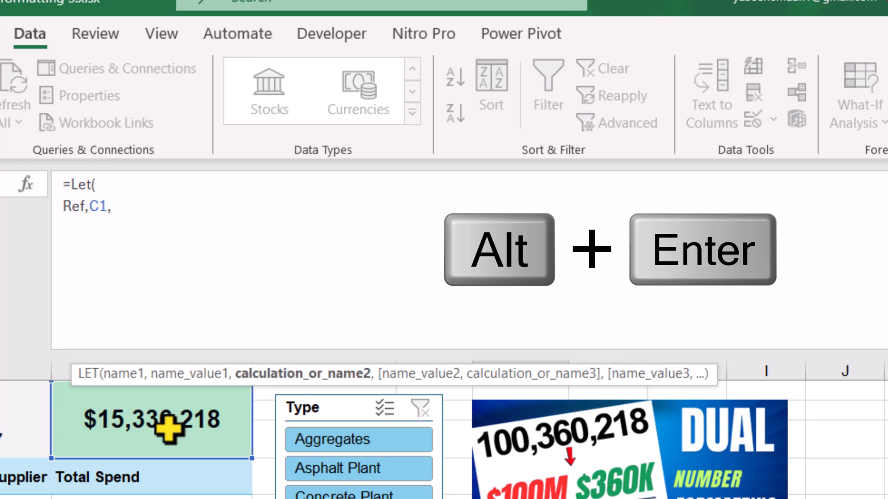
pyautogui.hotkey('alt', 'Return')
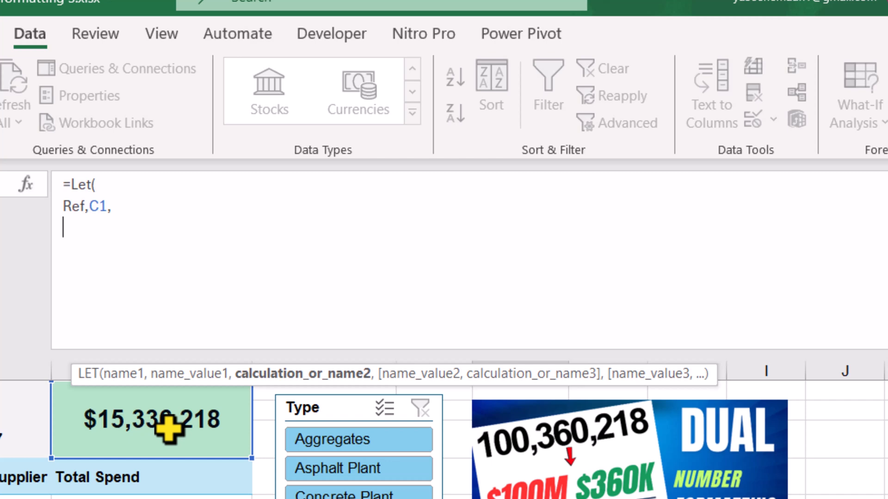
# Step: Add the LET variable K, defined as mod(Ref,1000000)
pyautogui.write('K')
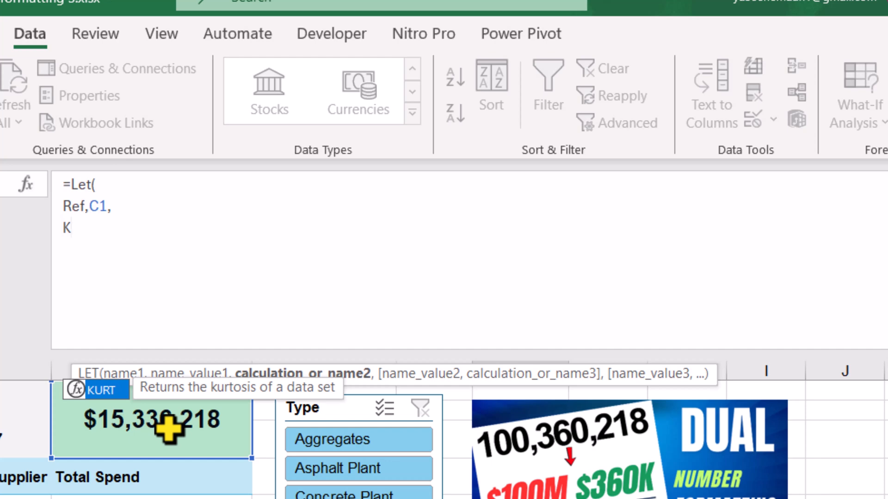
pyautogui.write(',mo')
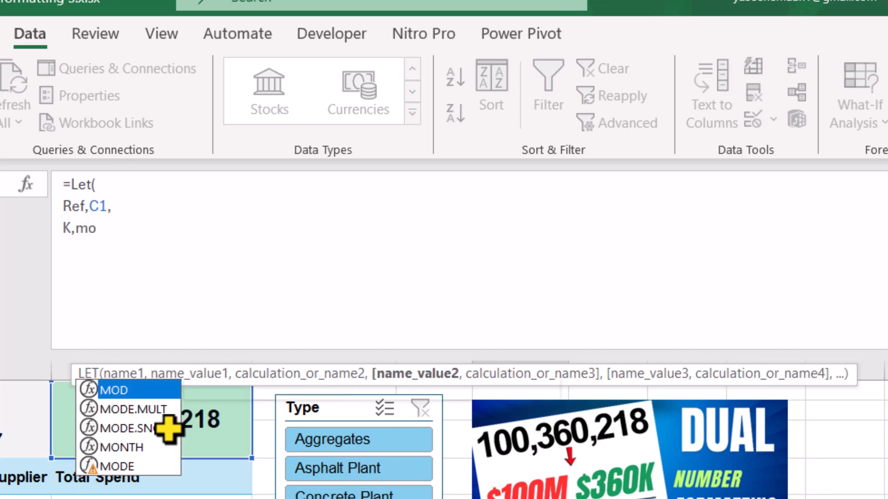
pyautogui.write('d(')
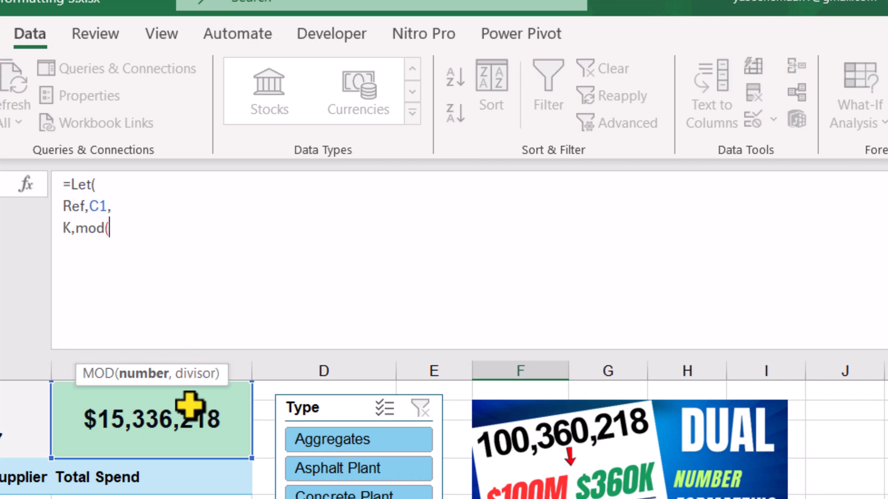
pyautogui.write('Ref,')
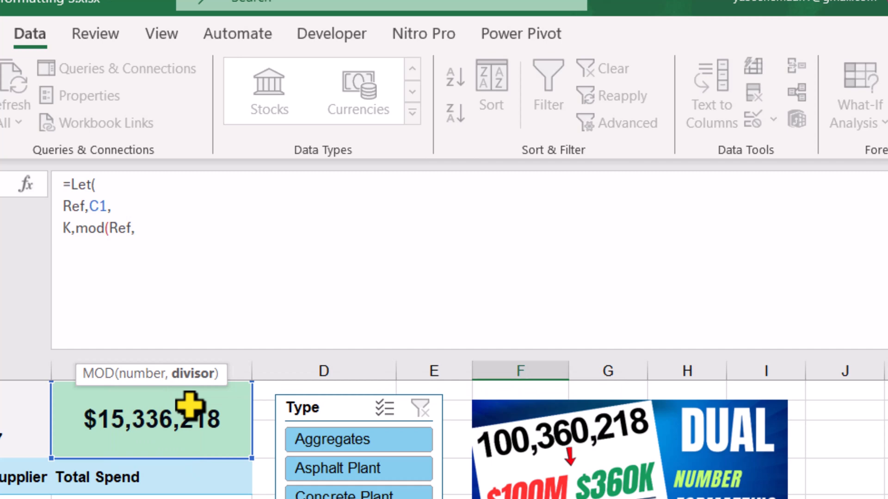
pyautogui.write('1000000),')
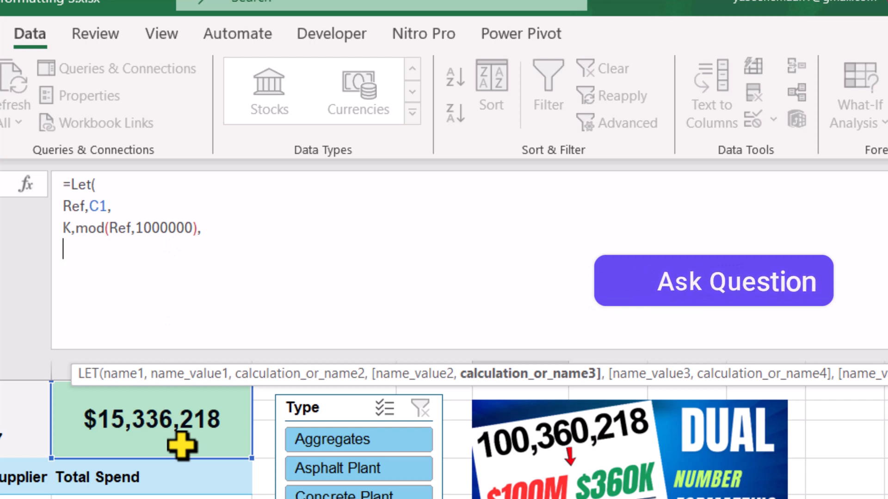
# Step: Add the LET variable MF, formatting ref in millions with text(ref,"$#,##,,")
pyautogui.write('MF')
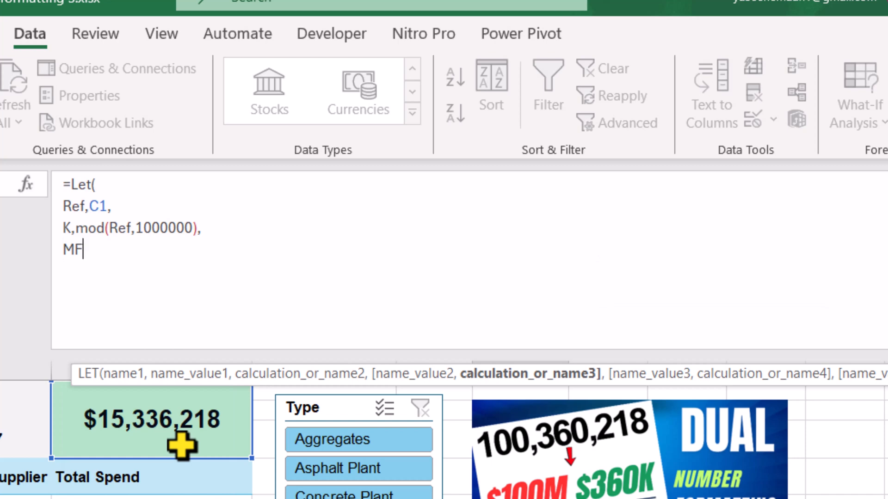
pyautogui.write(',')
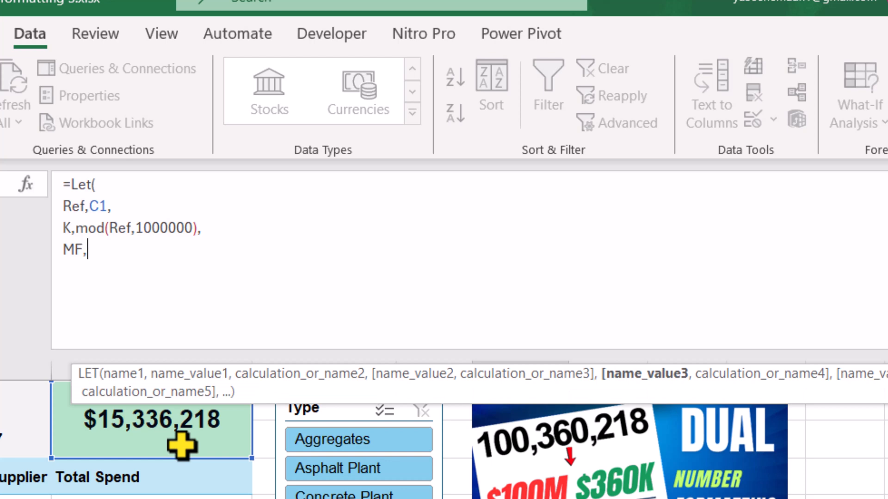
pyautogui.write('text')
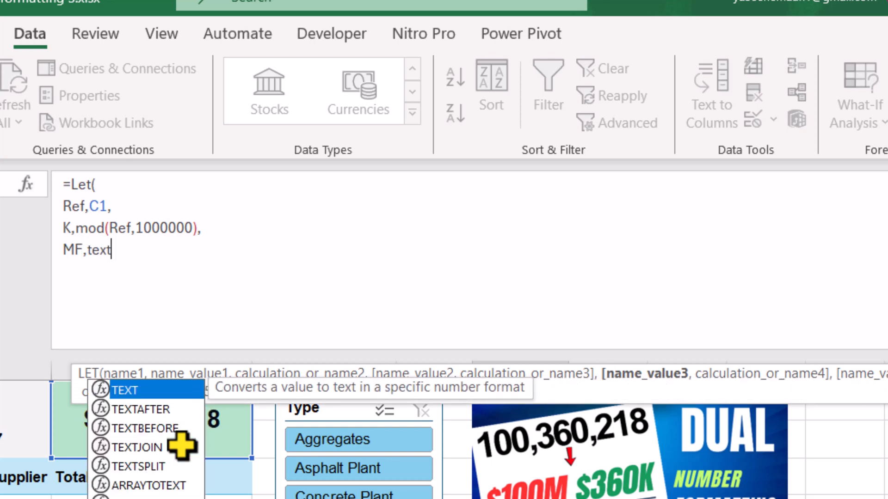
pyautogui.write('(')
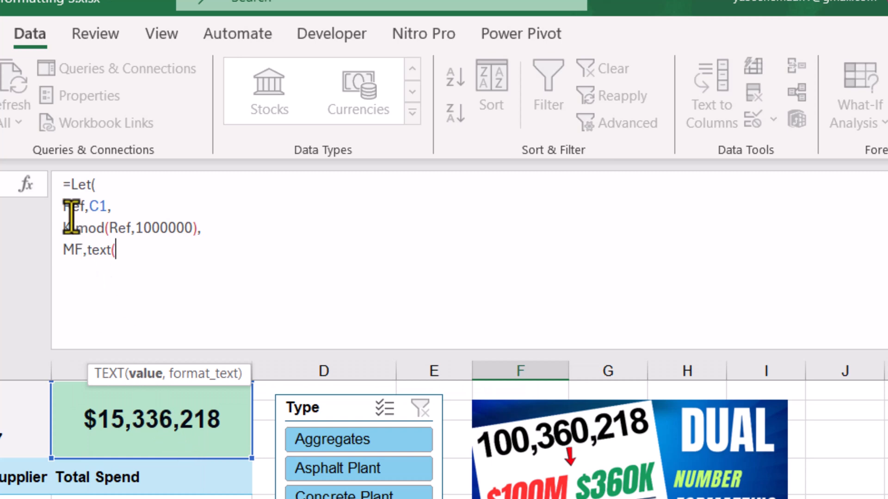
pyautogui.write('ref')
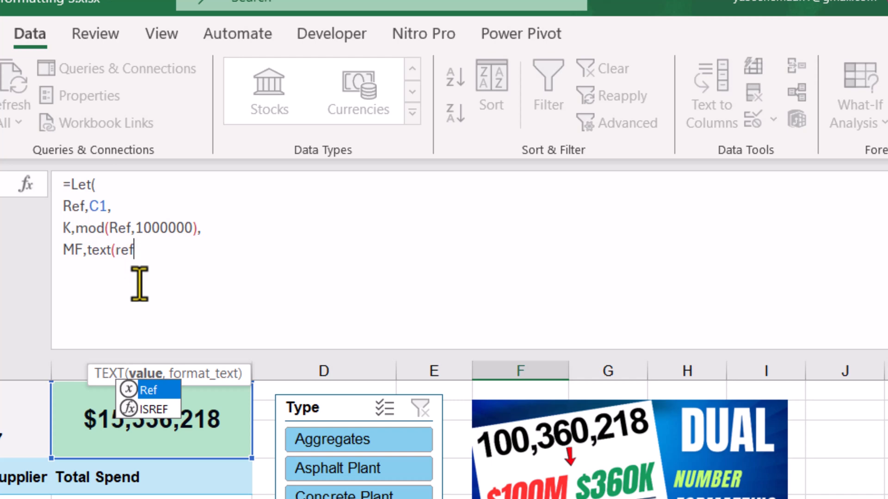
pyautogui.write(',')
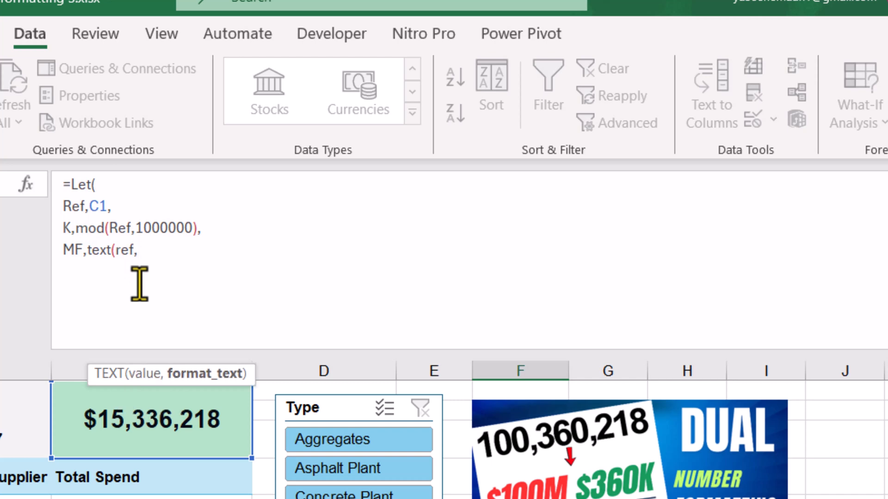
pyautogui.write('"$#,##,,")')
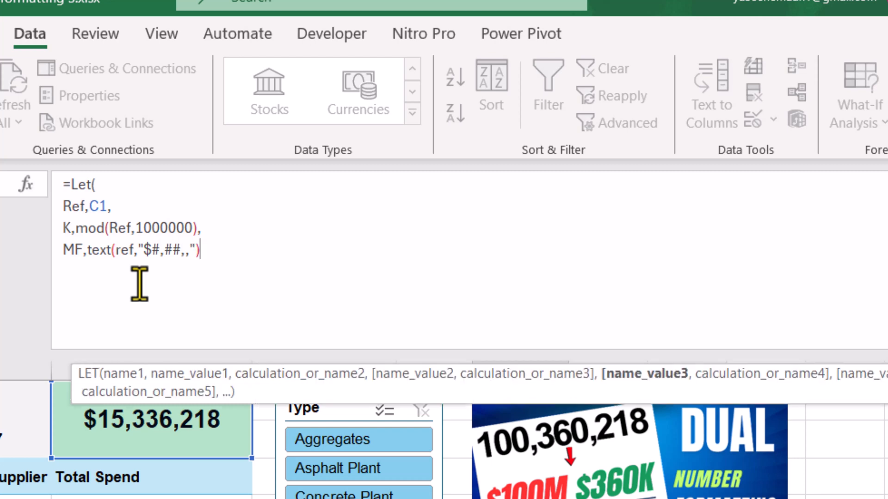
pyautogui.write('&"M",')
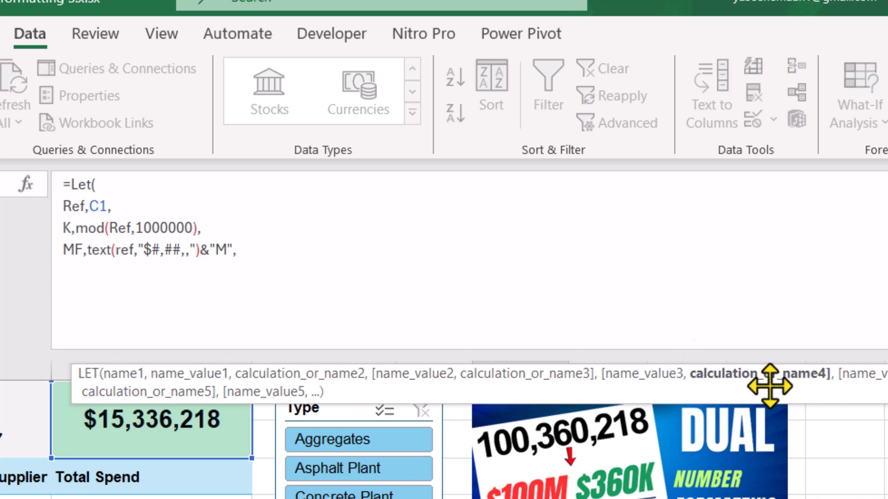
# Step: Append the suffix "M" to the MF expression with & and continue the formula on a new line
pyautogui.hotkey('alt', 'Return')
# Step: Add the LET variable KF, formatting K in thousands with text(K,"$#,##,")
pyautogui.write('KF,')
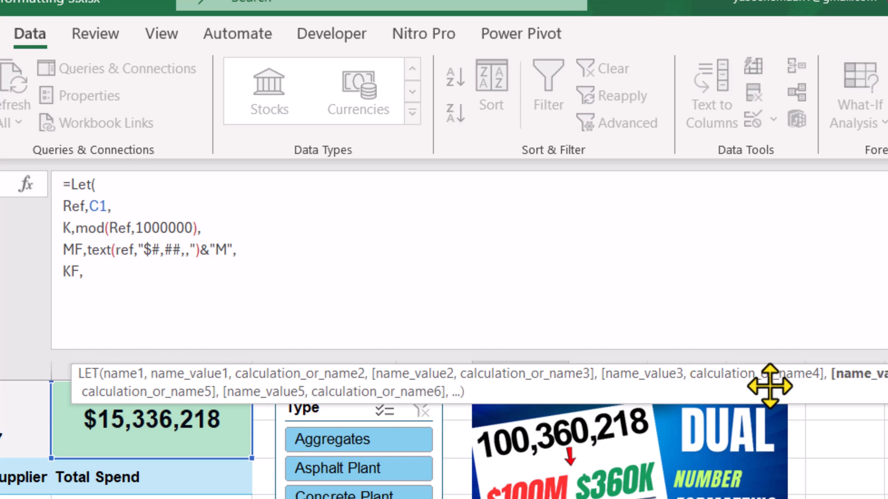
pyautogui.write('text')
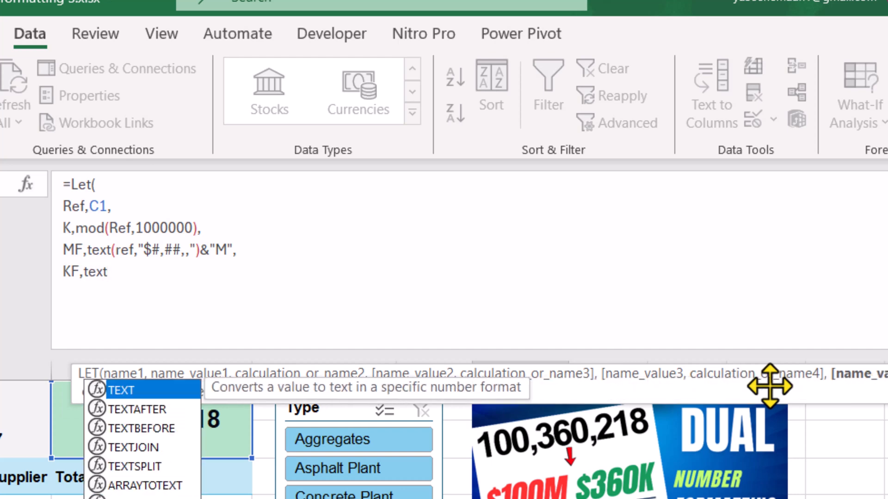
pyautogui.write('(')
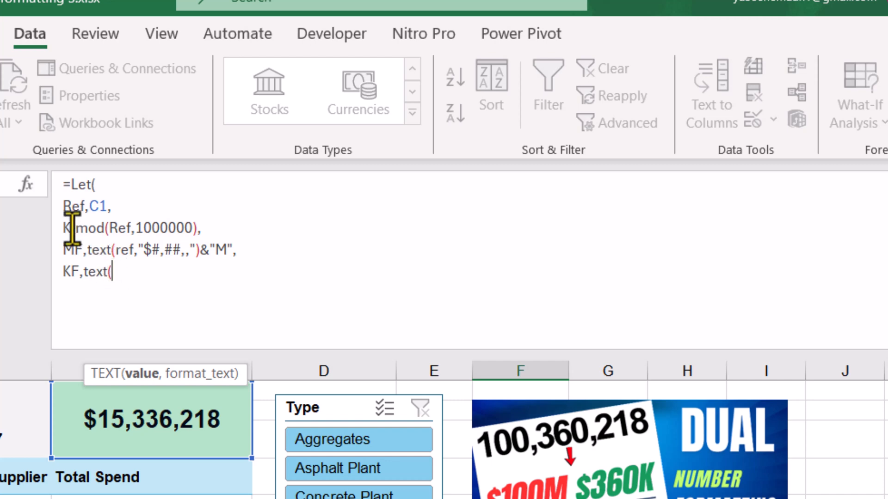
pyautogui.write('K,')
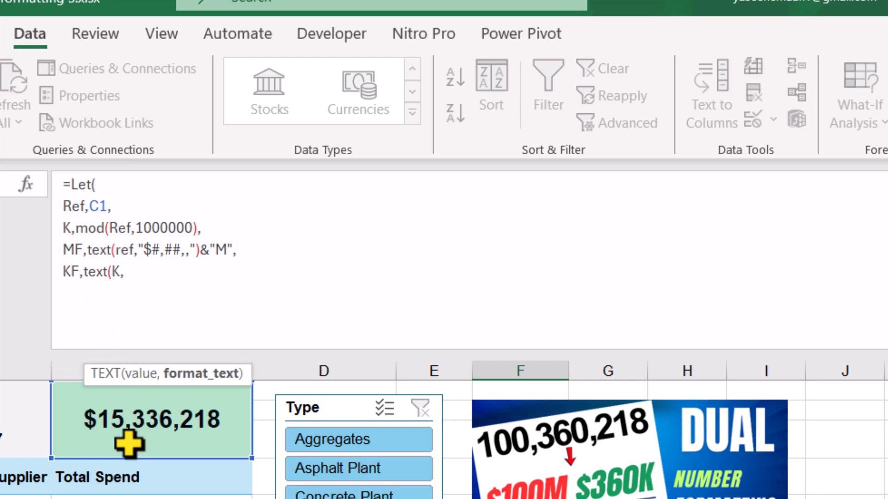
pyautogui.write('"$#,##,")')
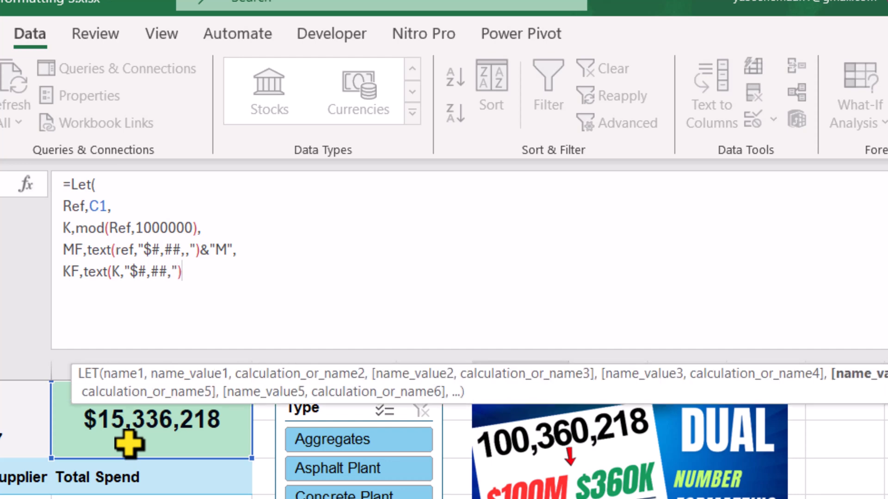
pyautogui.write('&"K",')
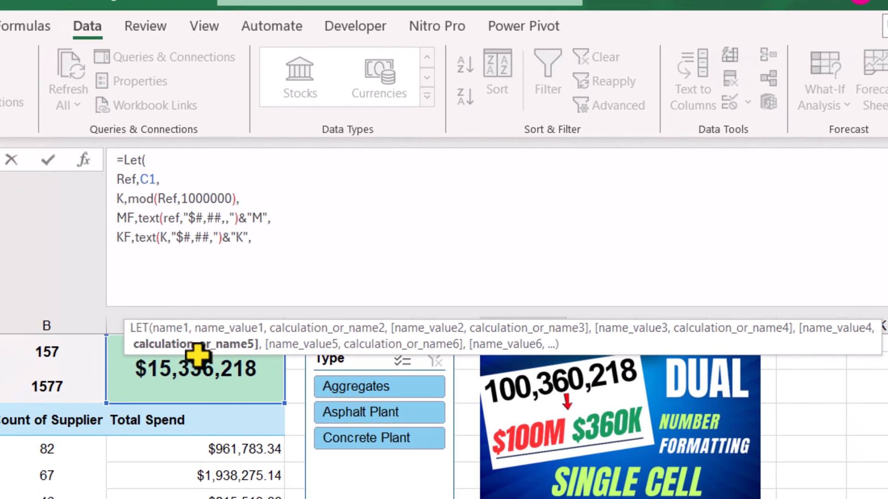
# Step: Append the suffix "K" to the KF expression with & and continue the formula on a new line
pyautogui.hotkey('alt', 'Return')
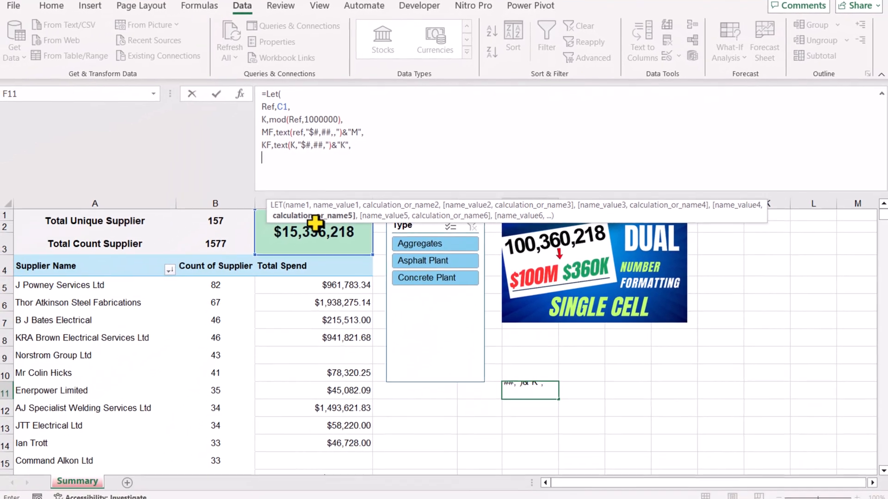
# Step: Finish the LET formula with MF&KF as its final calculation and enter it in the cell
pyautogui.write('M')
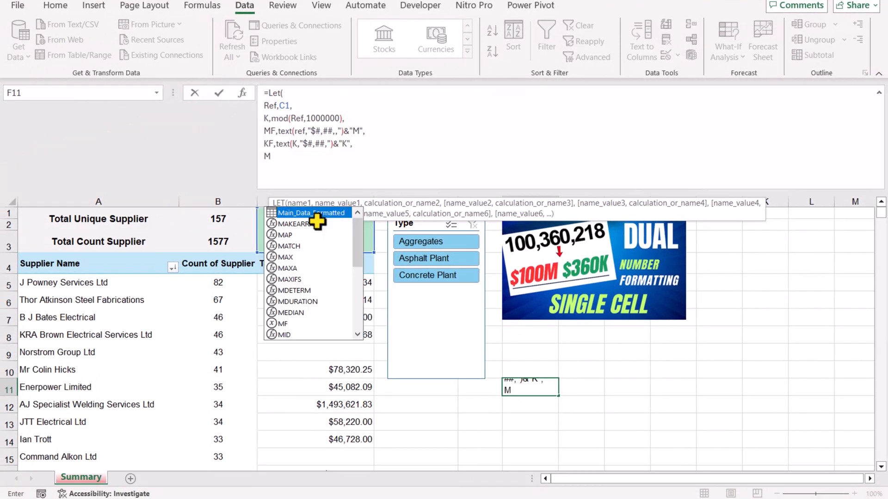
pyautogui.write('F&K')
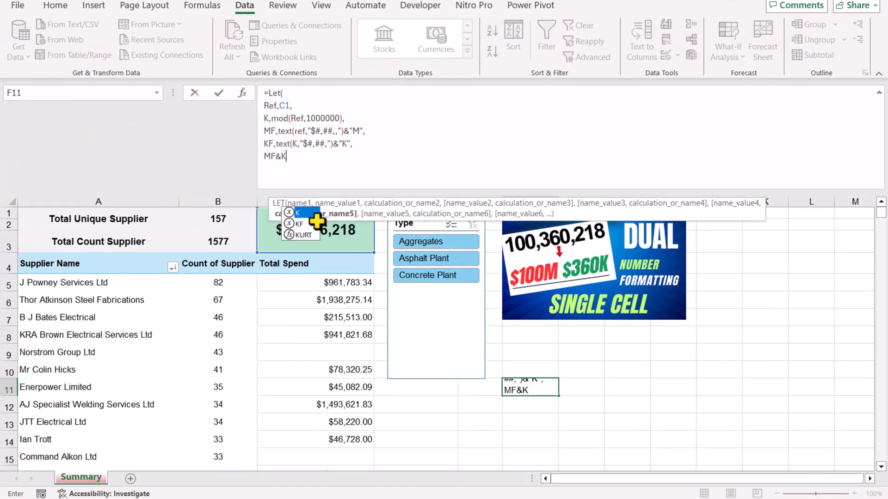
pyautogui.write('F)')
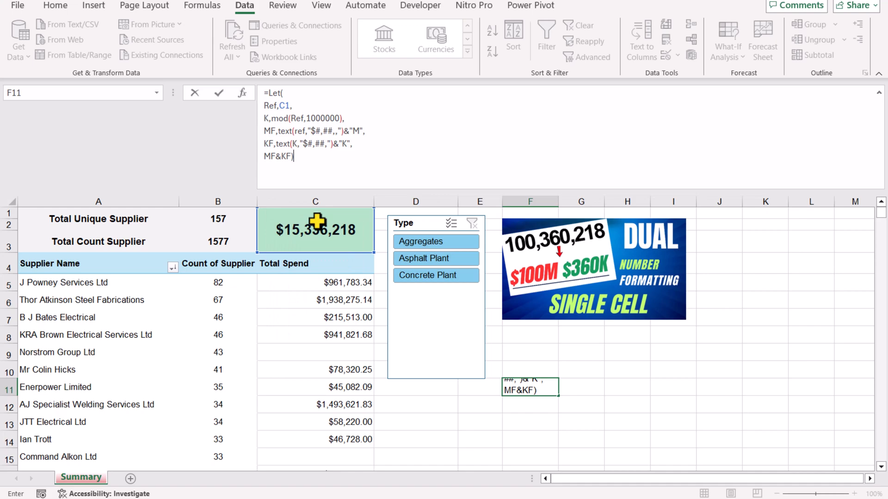
pyautogui.press('Return')
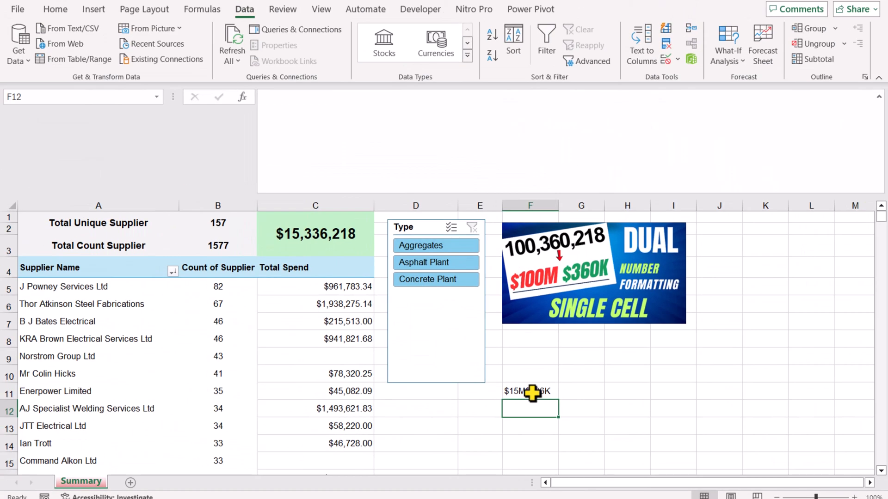
# Step: Edit the formula in F11 to add a space after the M in the MF suffix, making it "M "
pyautogui.click(278, 315)
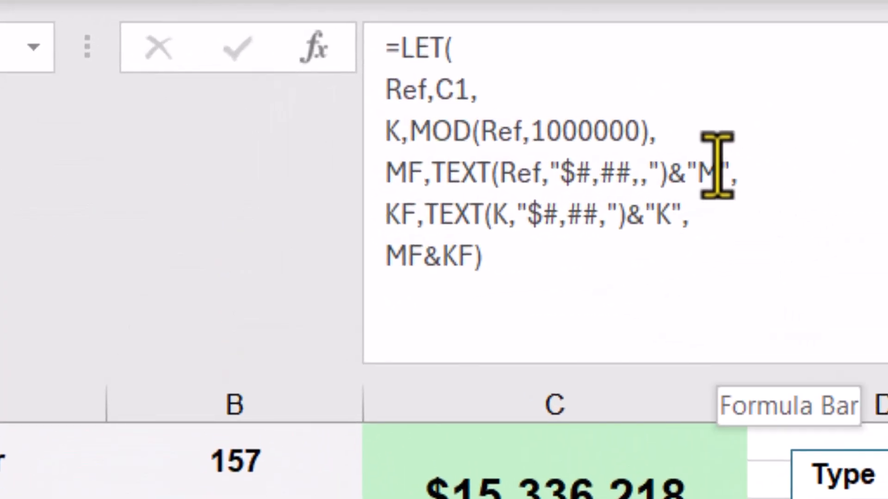
pyautogui.click(459, 145)
pyautogui.click(717, 169)
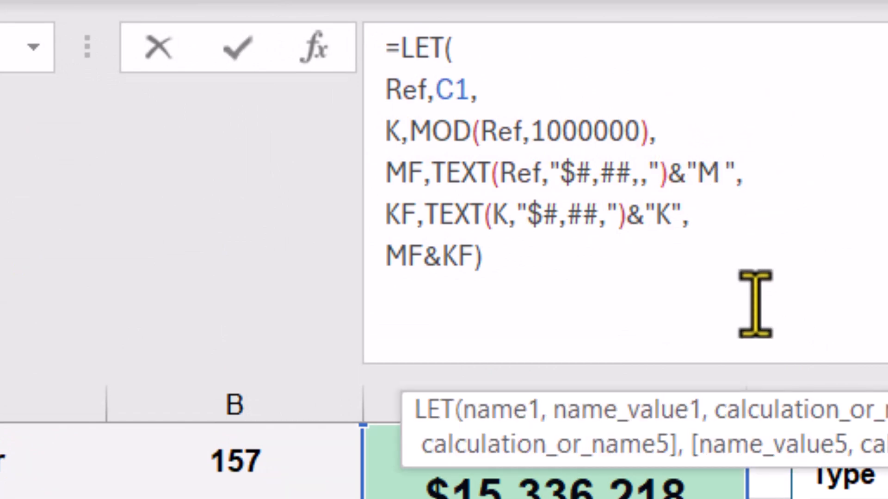
pyautogui.press('Return')
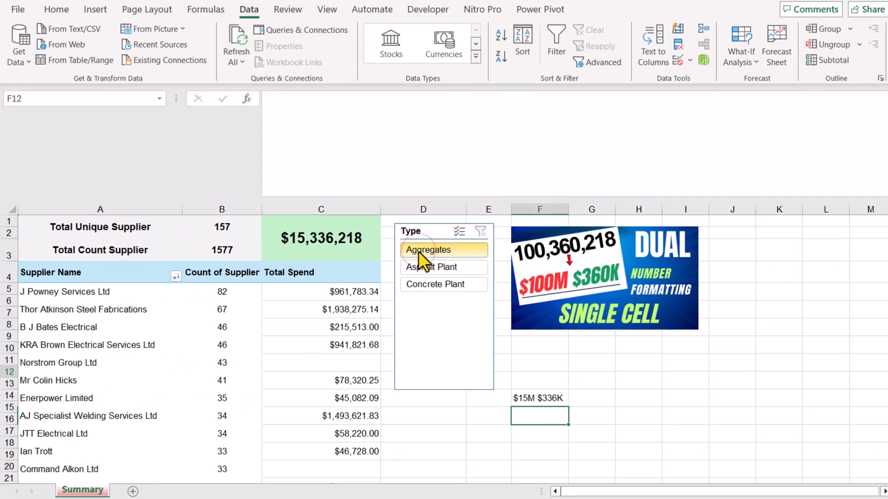
# Step: Test the total by filtering the Type slicer to Aggregates, followed by Asphalt Plant
pyautogui.click(418, 251)
pyautogui.click(431, 263)
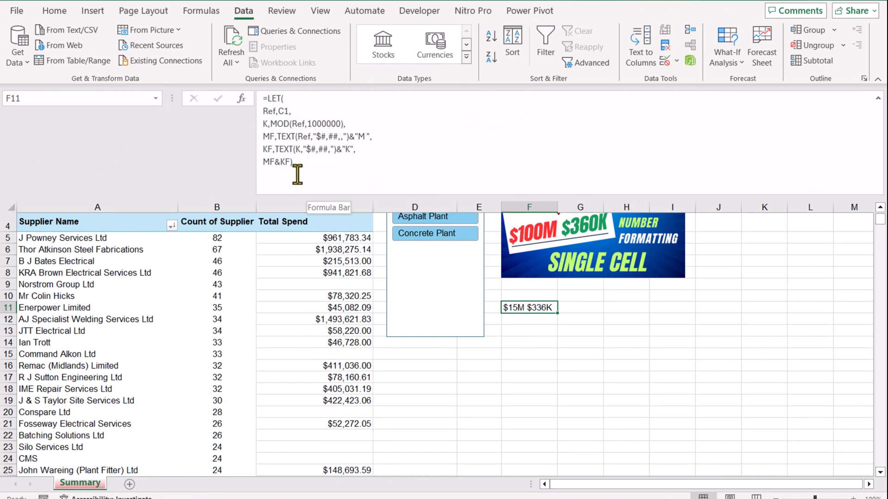
# Step: Replace the C1 reference for Ref in F11's LET formula with SUM(C5:C177) and enter the formula
pyautogui.click(286, 111)
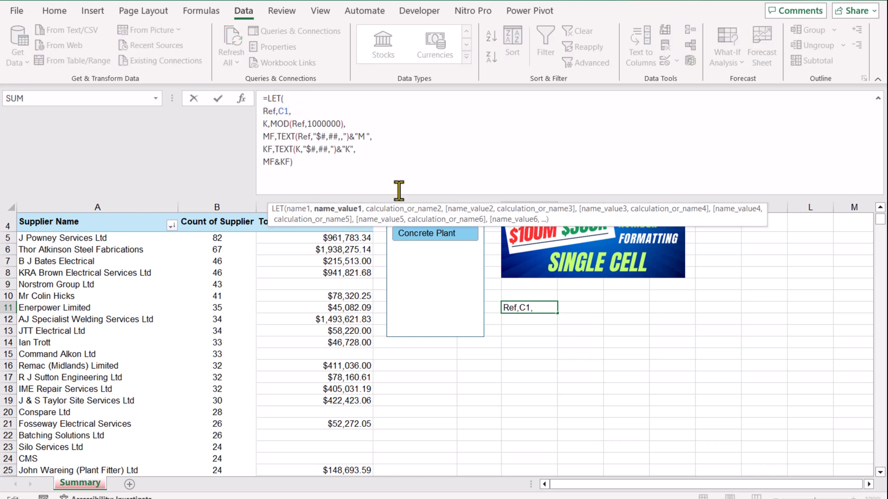
pyautogui.press('BackSpace')
pyautogui.press('BackSpace')
pyautogui.write('sum(')
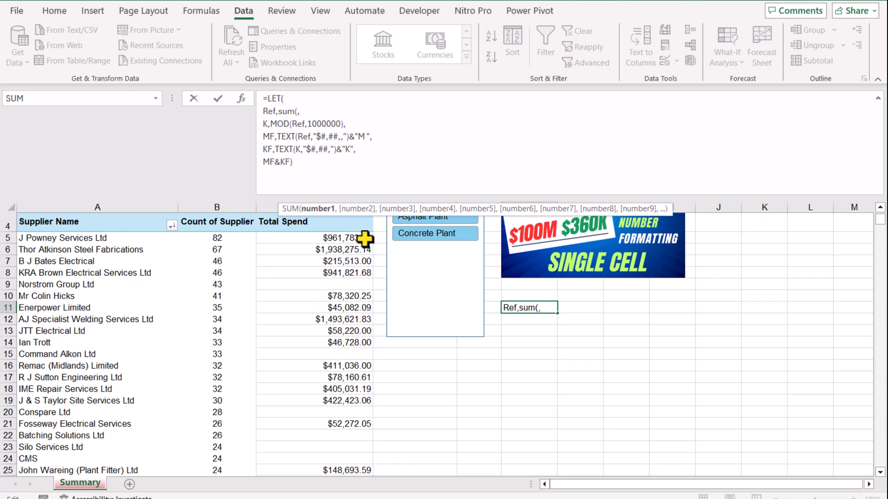
pyautogui.moveTo(367, 235); pyautogui.dragTo(348, 388)
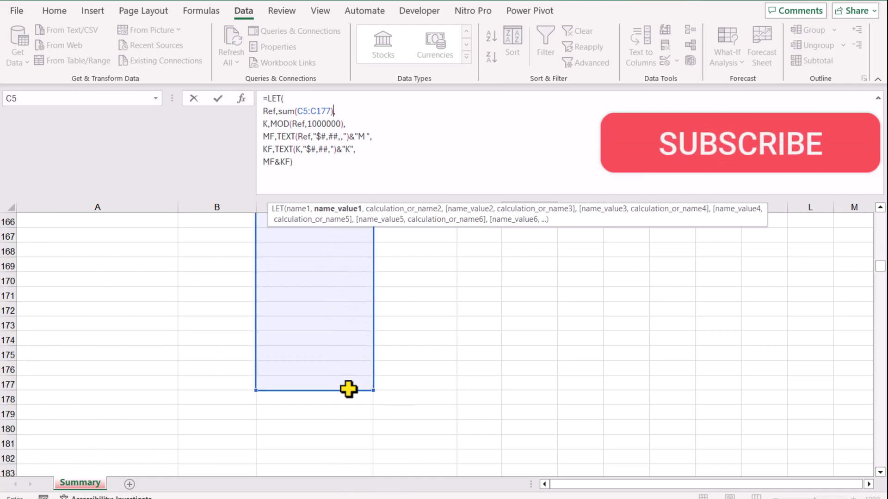
pyautogui.press('Return')
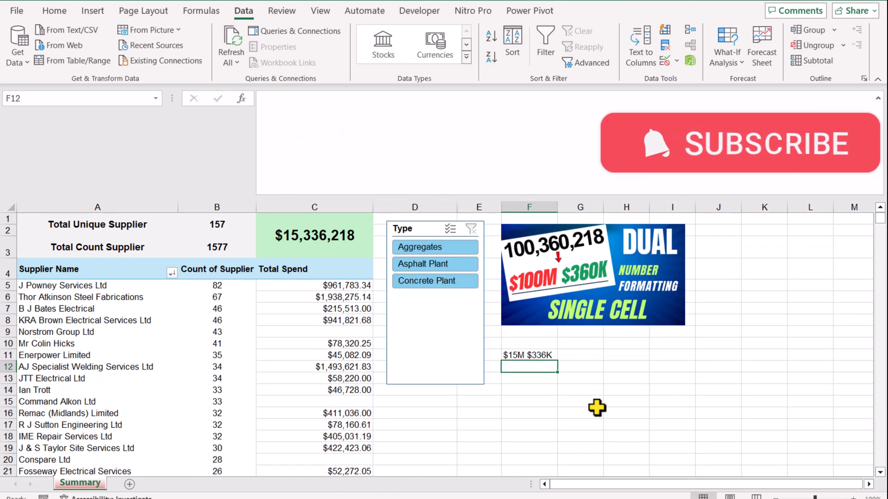
pyautogui.doubleClick(541, 355)
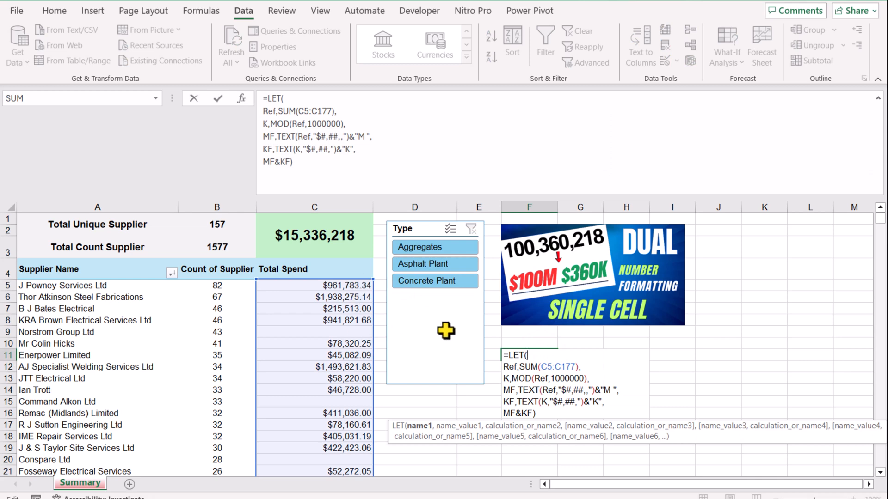
pyautogui.press('Escape')
# Step: Clear the total in C1 and put a copy of F11's LET formula text in its place
pyautogui.click(348, 237)
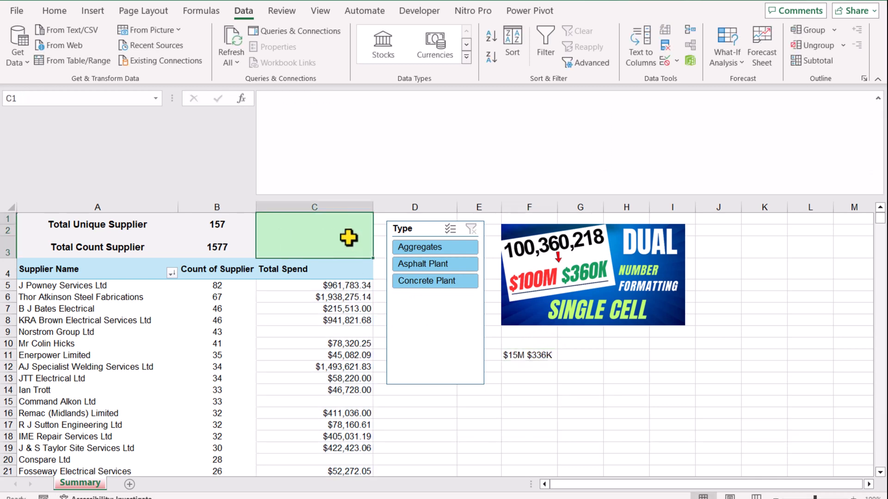
pyautogui.click(529, 355)
pyautogui.moveTo(344, 182); pyautogui.dragTo(208, 76)
pyautogui.hotkey('ctrl', 'c')
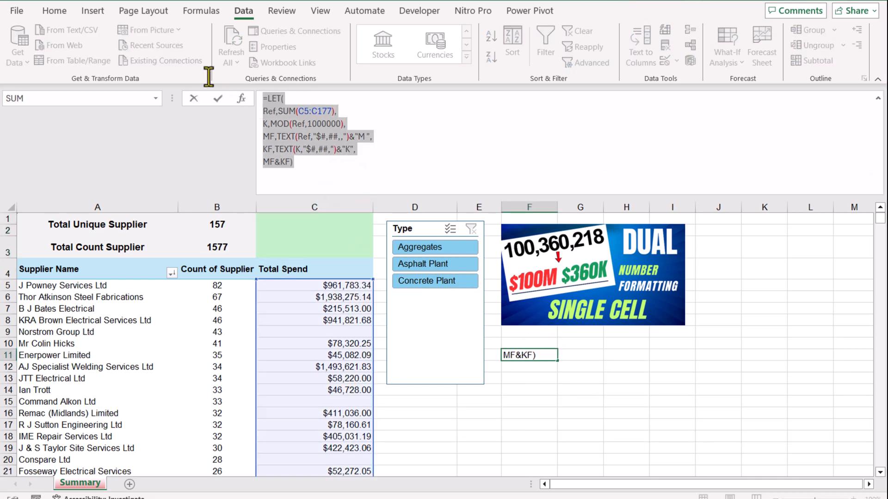
pyautogui.click(218, 99)
pyautogui.click(314, 234)
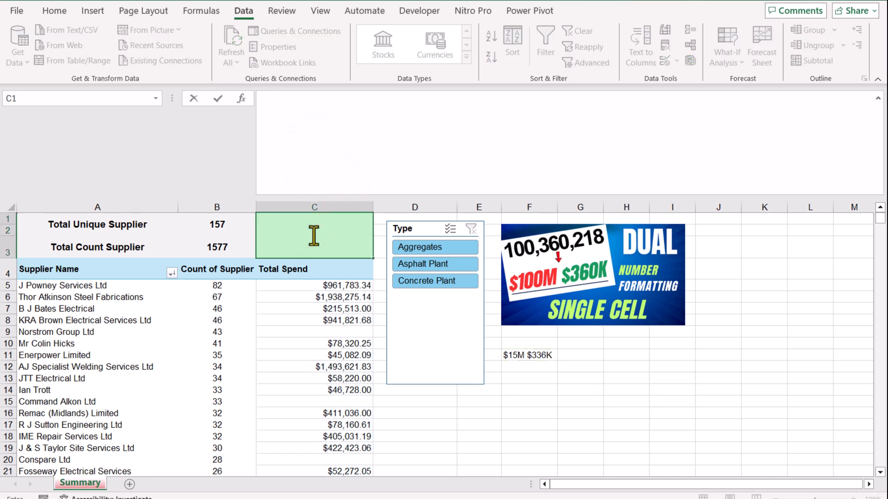
pyautogui.hotkey('ctrl', 'v')
pyautogui.press('Return')
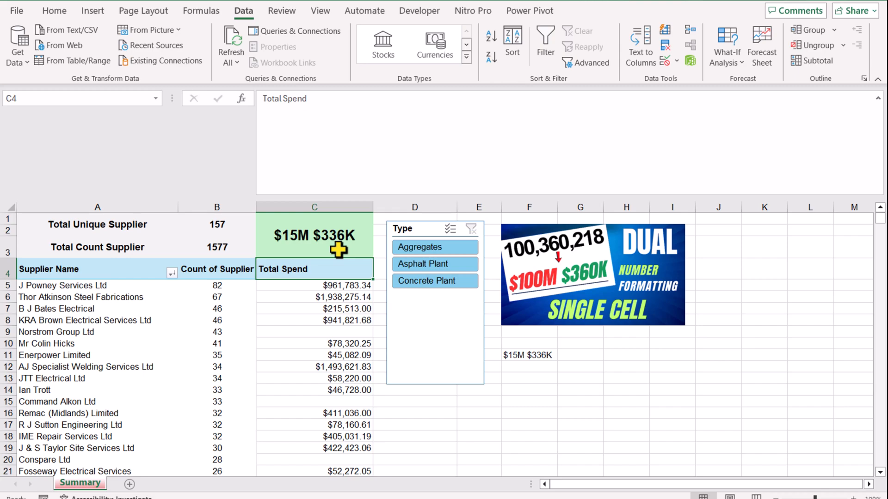
# Step: Start a custom number format for C1, replacing the existing code with $# "M" for the millions part
pyautogui.click(339, 249)
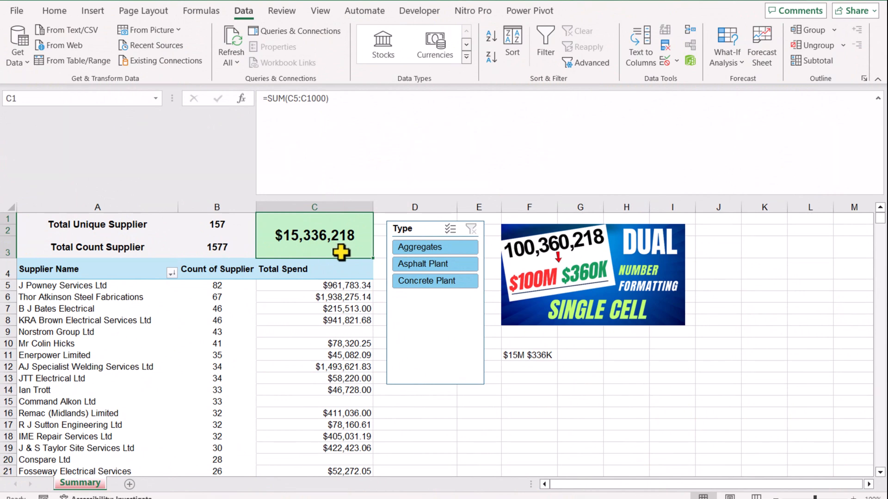
pyautogui.rightClick(341, 251)
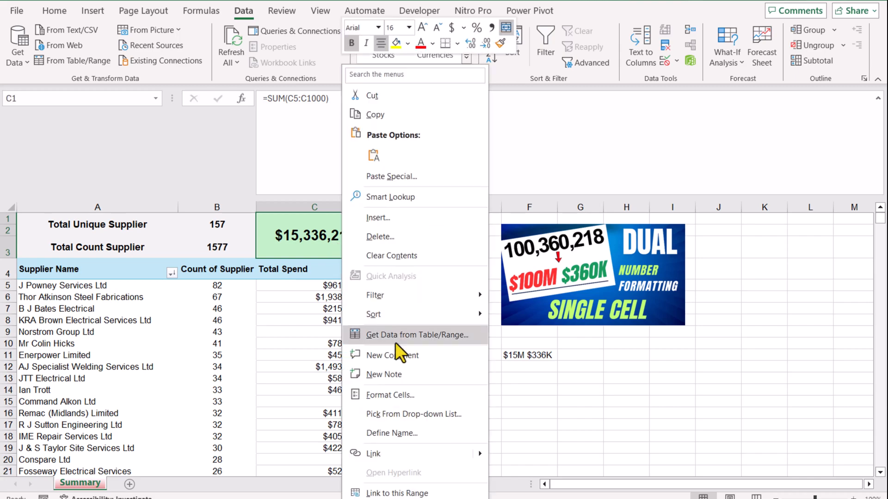
pyautogui.click(409, 395)
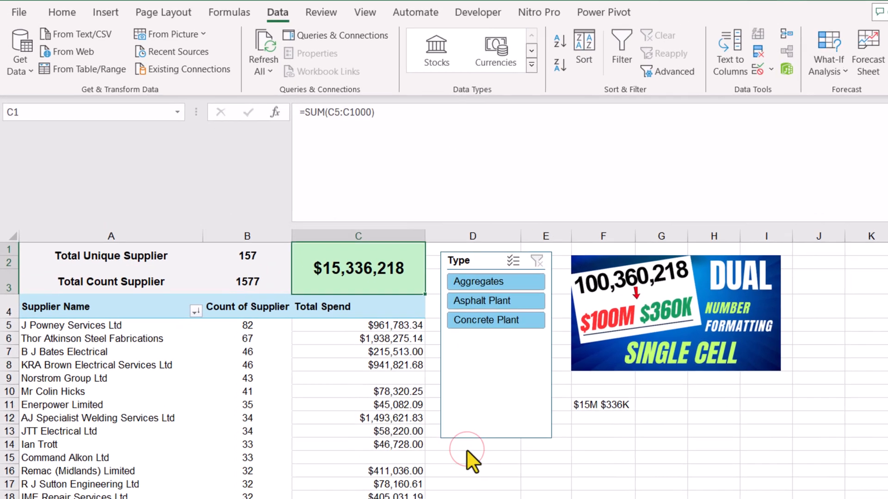
pyautogui.click(292, 381)
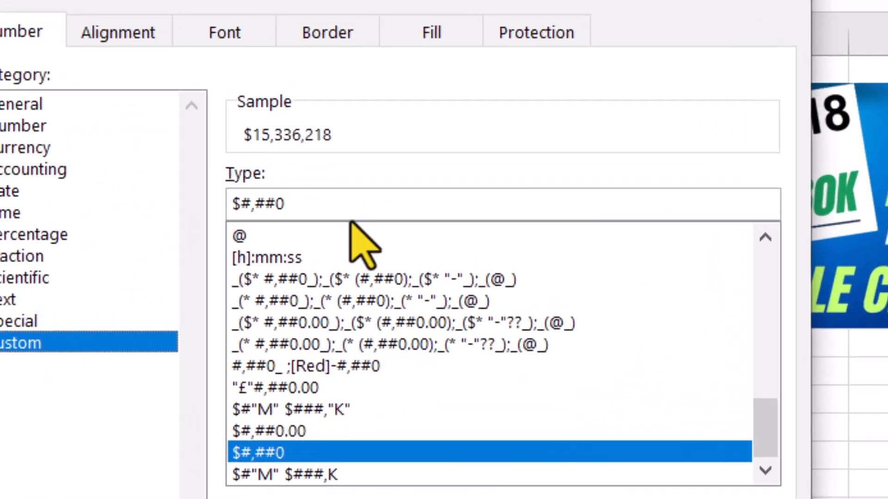
pyautogui.moveTo(342, 202); pyautogui.dragTo(180, 203)
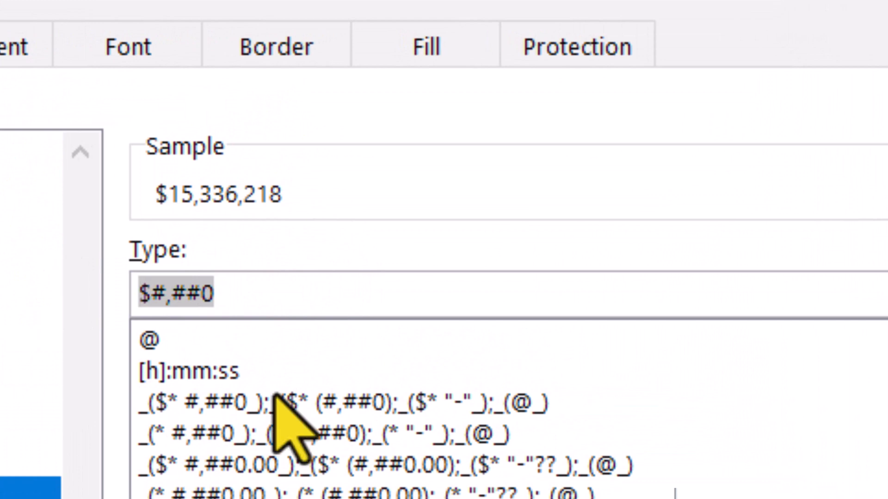
pyautogui.press('BackSpace')
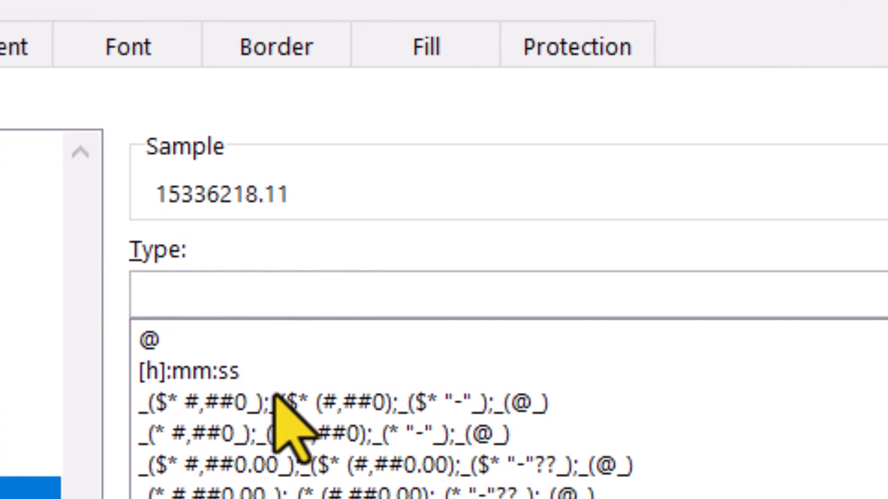
pyautogui.write('$#')
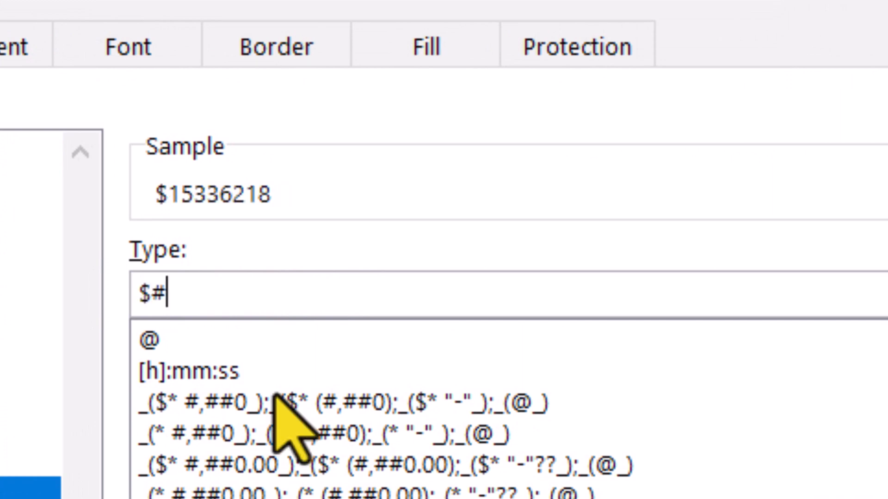
pyautogui.write(' "M"')
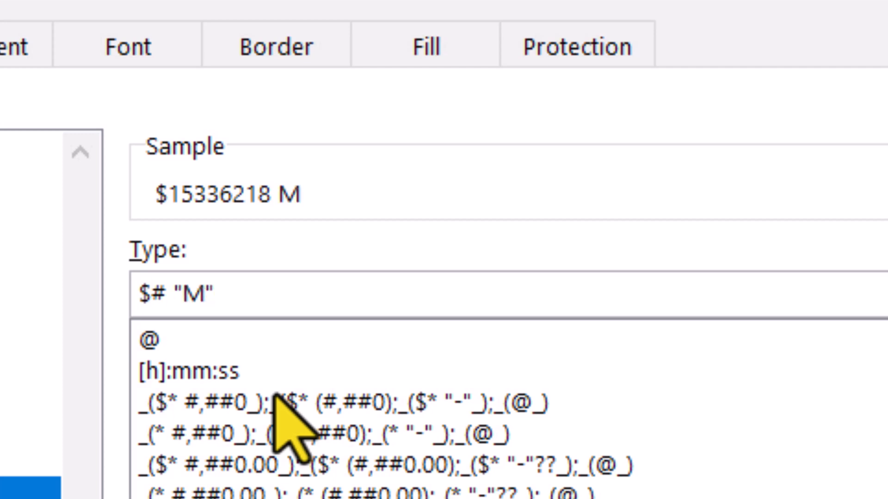
pyautogui.write(' $')
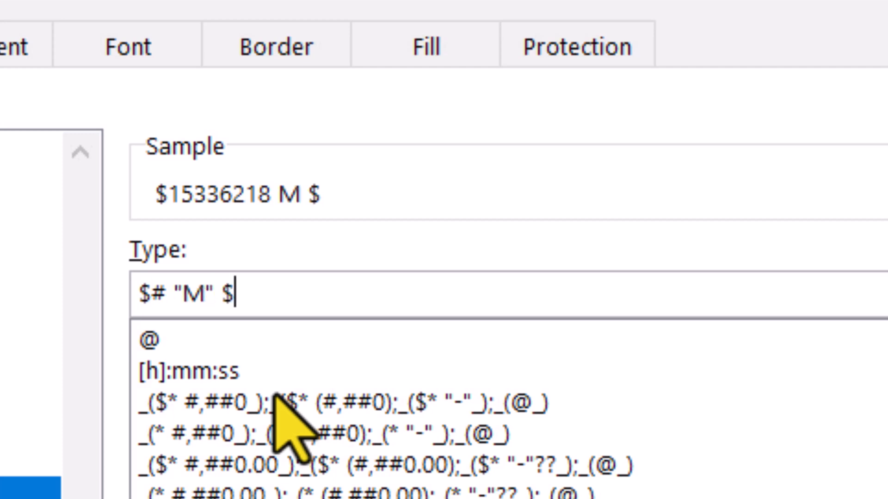
pyautogui.write('###')
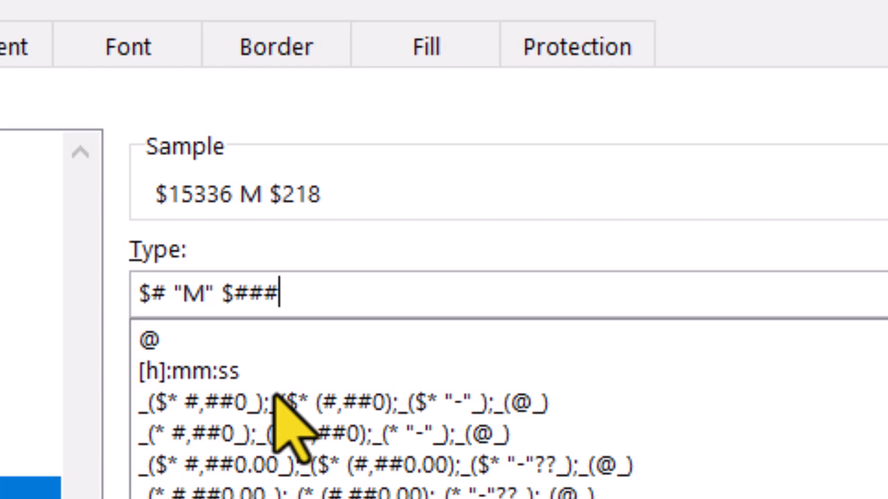
pyautogui.write(',')
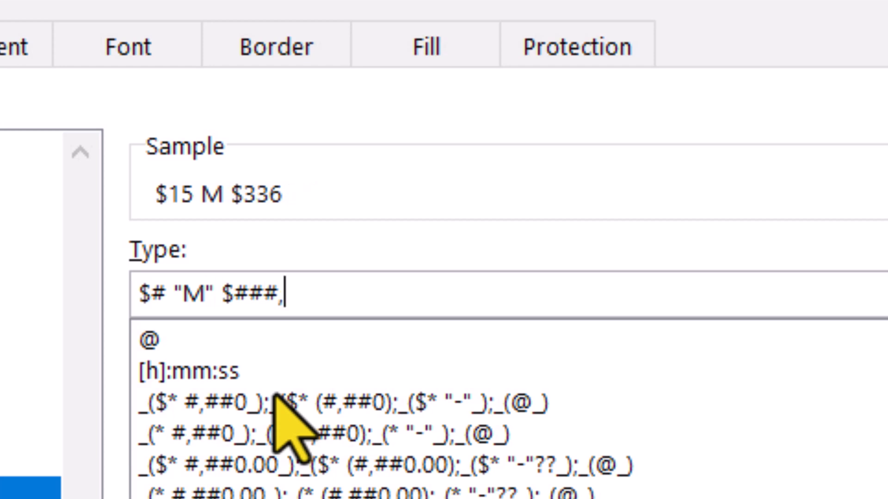
pyautogui.write('K')
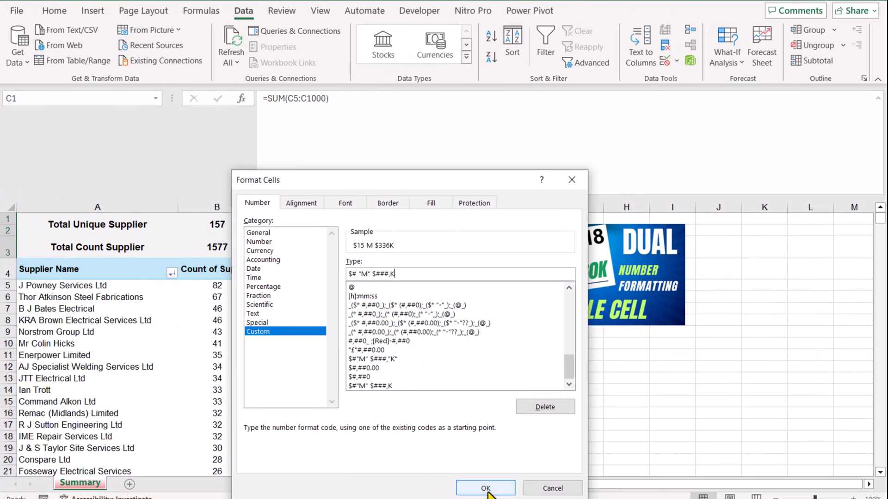
# Step: Extend C1's custom number format with the thousands part $###,K after a space and apply it
pyautogui.click(486, 488)
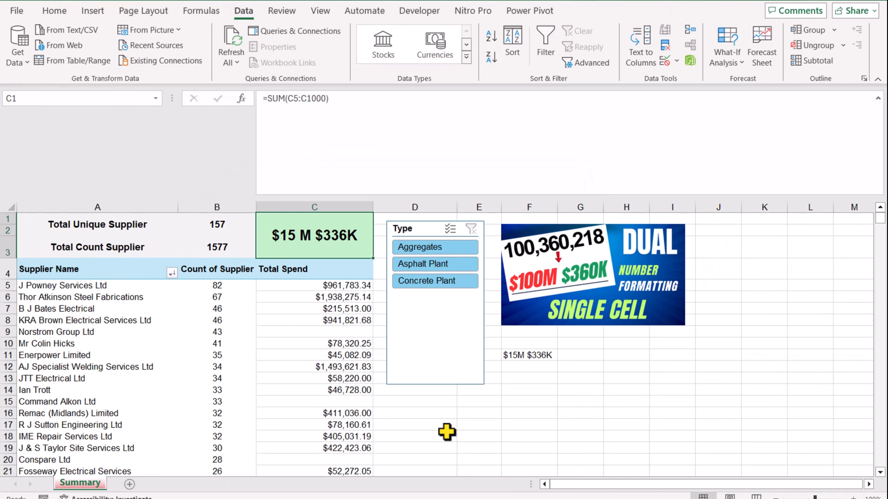
# Step: Remove the space before "M" in C1's custom number format, making it $#"M" $###,K, and apply it
pyautogui.rightClick(303, 235)
pyautogui.click(362, 392)
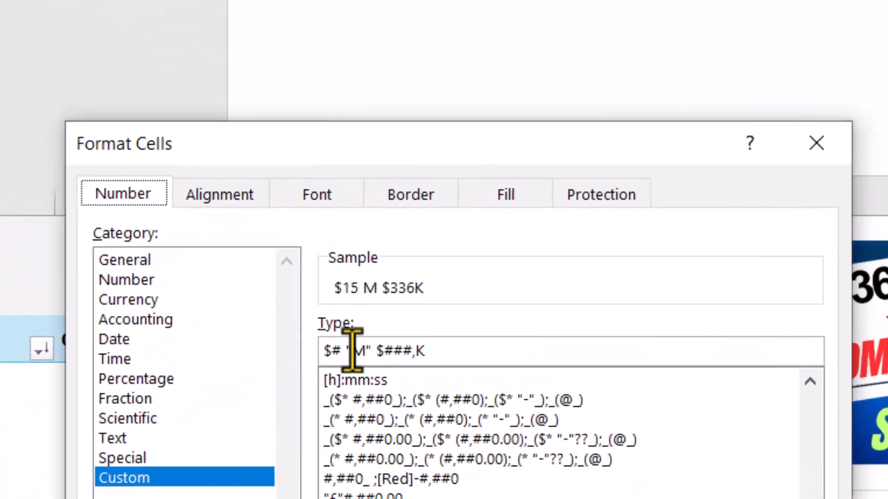
pyautogui.click(344, 352)
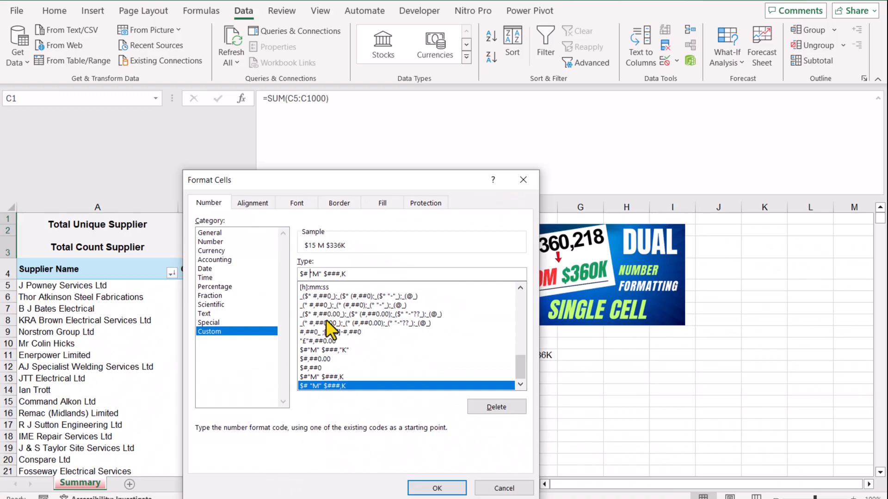
pyautogui.press('BackSpace')
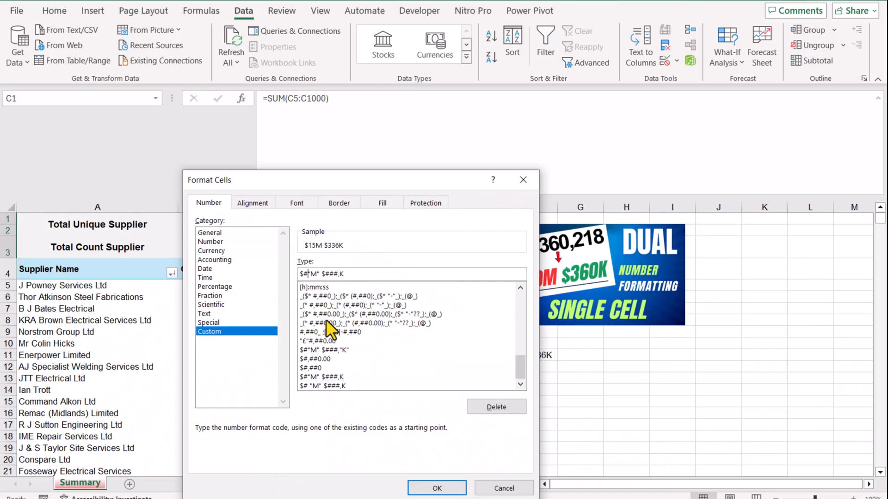
pyautogui.click(454, 487)
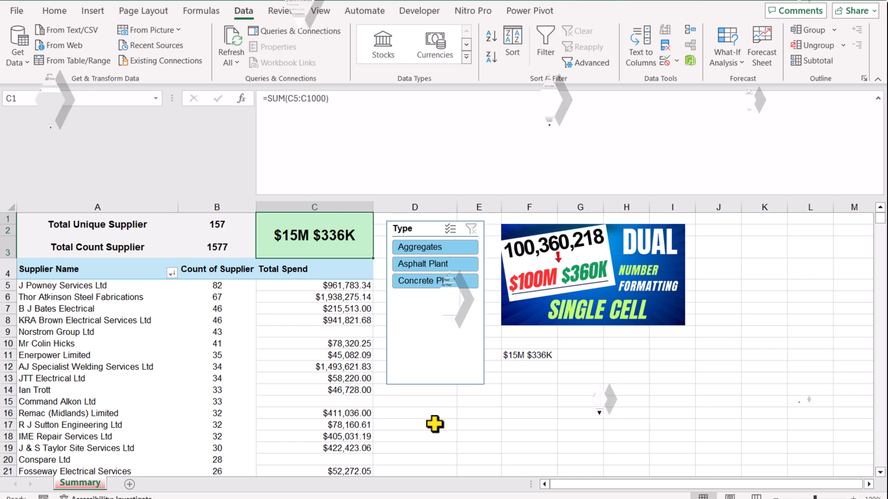
# Step: Copy the full LET formula text from F11 and switch to the Google Sheets spreadsheet in Chrome
pyautogui.click(551, 394)
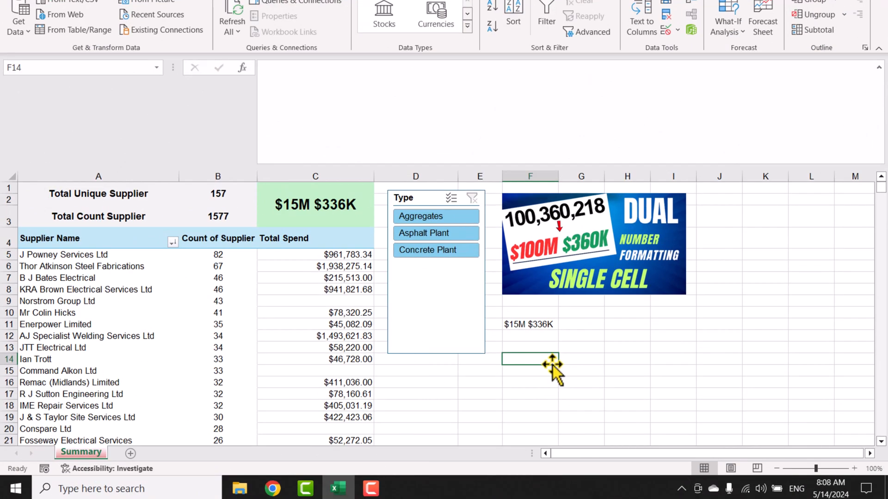
pyautogui.click(547, 324)
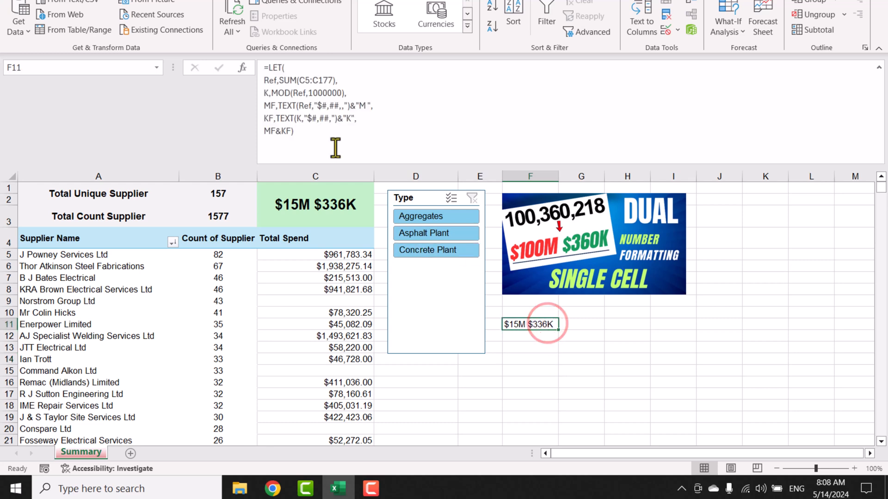
pyautogui.moveTo(334, 143); pyautogui.dragTo(218, 65)
pyautogui.hotkey('ctrl', 'c')
pyautogui.press('Escape')
pyautogui.moveTo(326, 487)
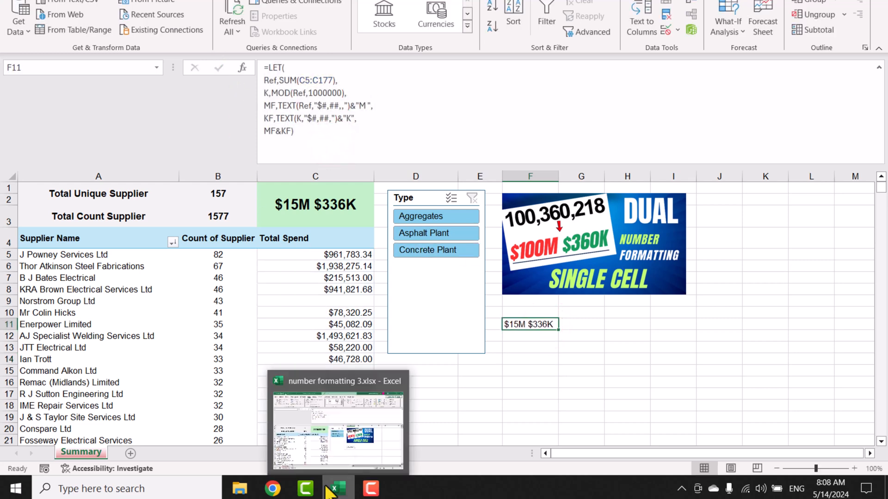
pyautogui.click(273, 488)
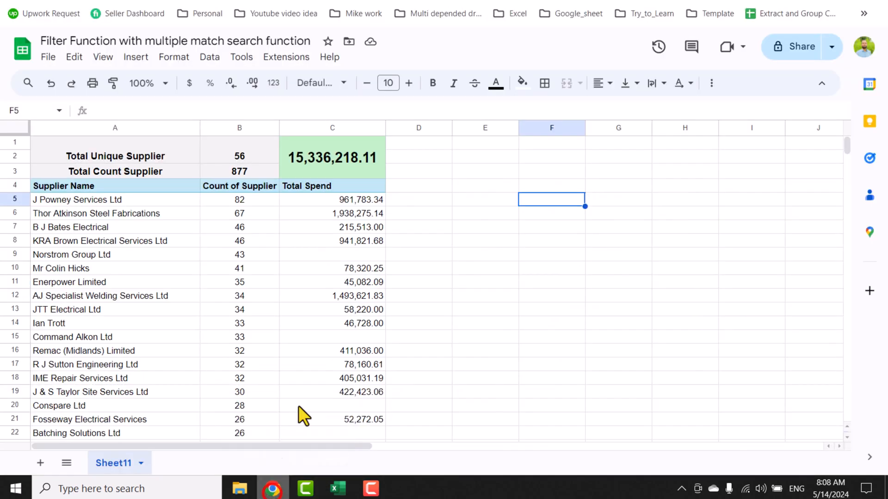
# Step: Paste the copied LET formula into G5, replacing SUM(C5:C177) with a reference to C1 as the Ref value
pyautogui.doubleClick(606, 200)
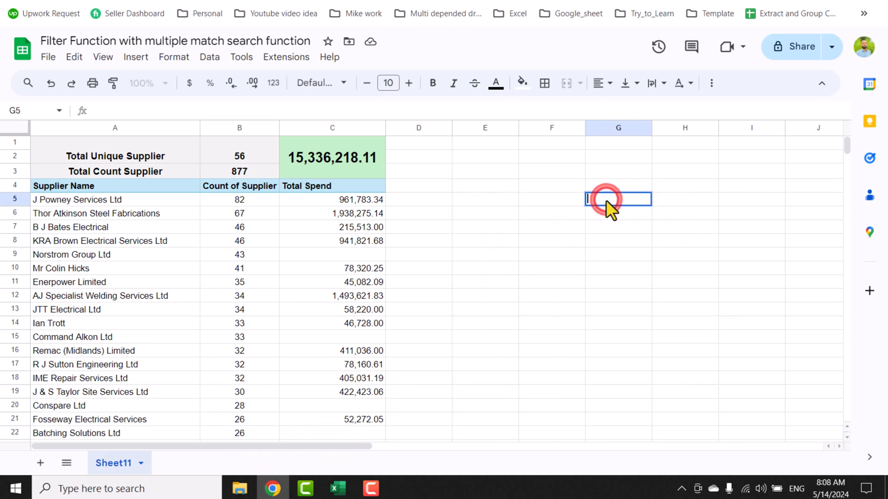
pyautogui.hotkey('ctrl', 'v')
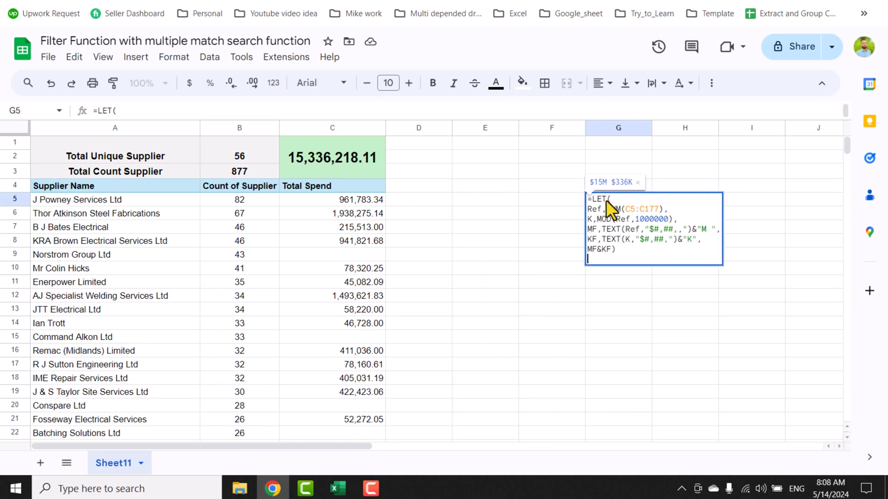
pyautogui.moveTo(664, 209); pyautogui.dragTo(607, 209)
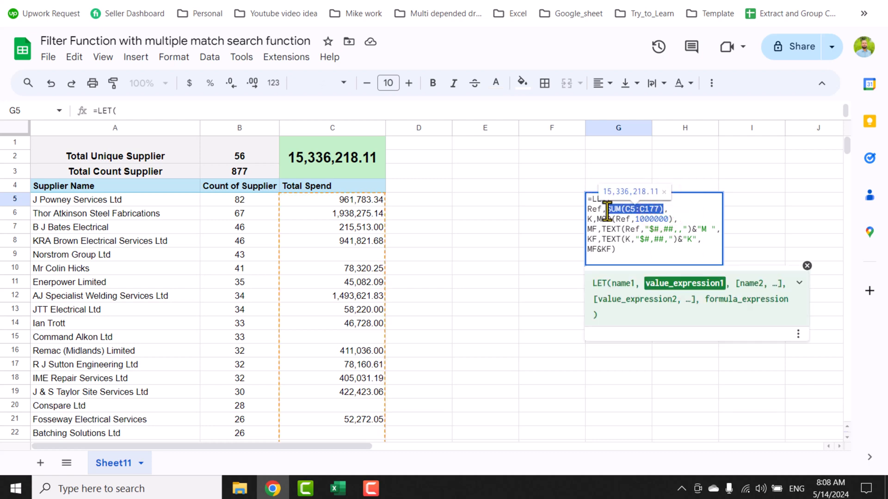
pyautogui.press('BackSpace')
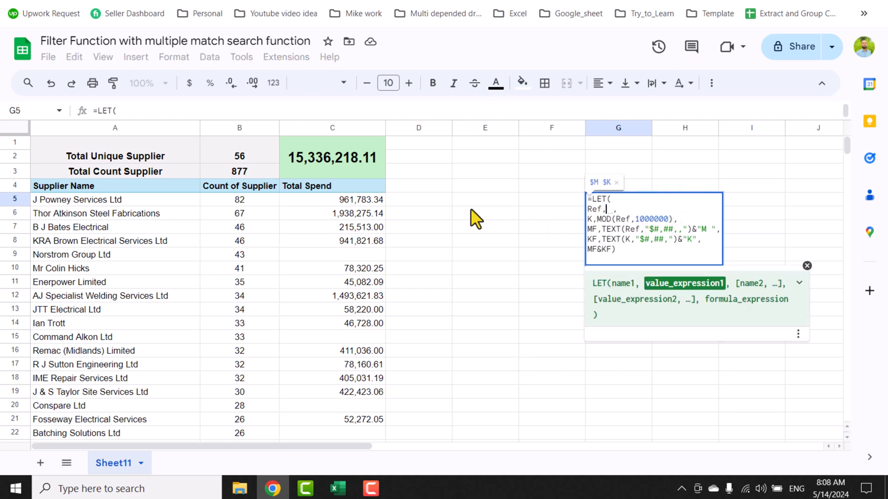
pyautogui.click(335, 157)
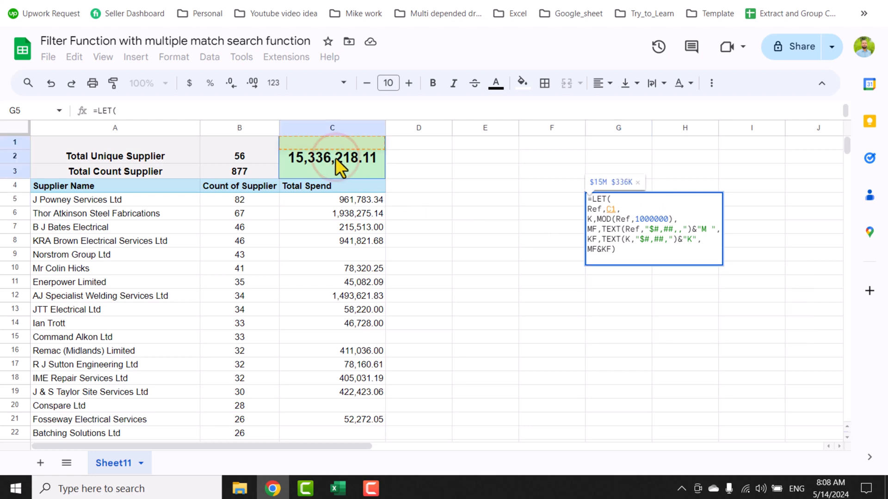
pyautogui.press('Return')
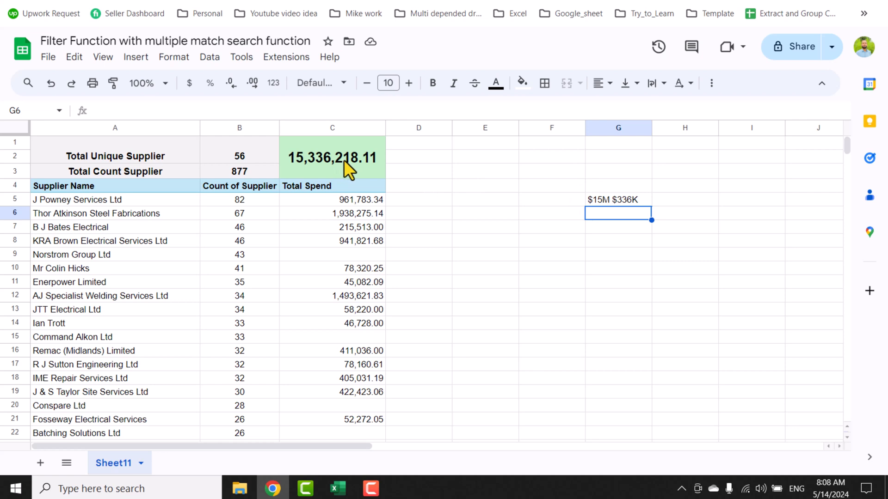
# Step: Change the KF text format in G5's LET formula to "$#,##0.00," so the thousands part has two decimals
pyautogui.click(603, 201)
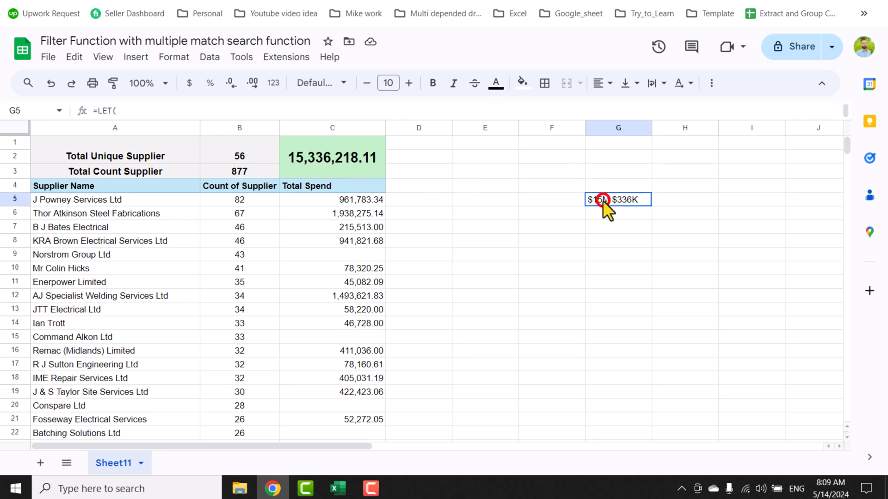
pyautogui.moveTo(487, 119); pyautogui.dragTo(487, 211)
pyautogui.click(168, 176)
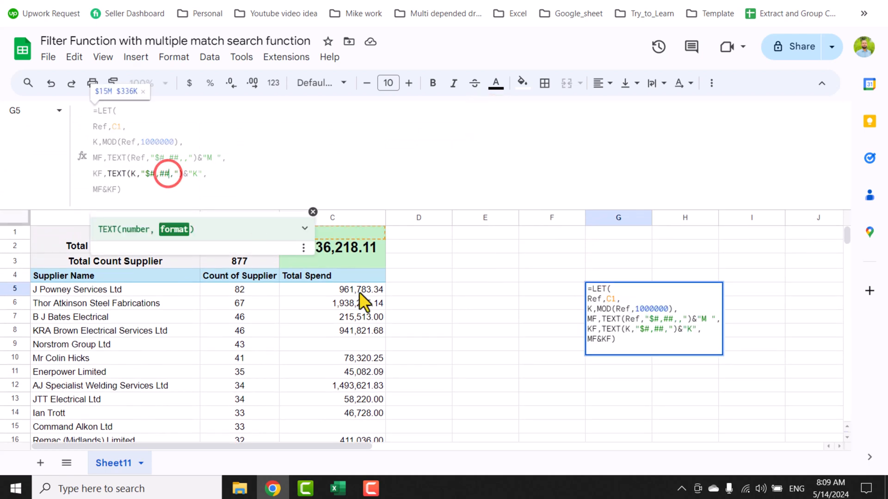
pyautogui.write('0')
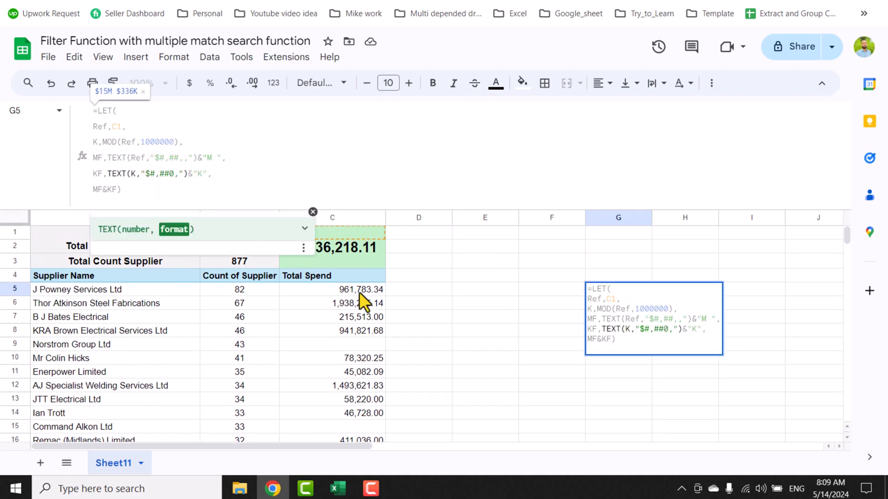
pyautogui.write('.00')
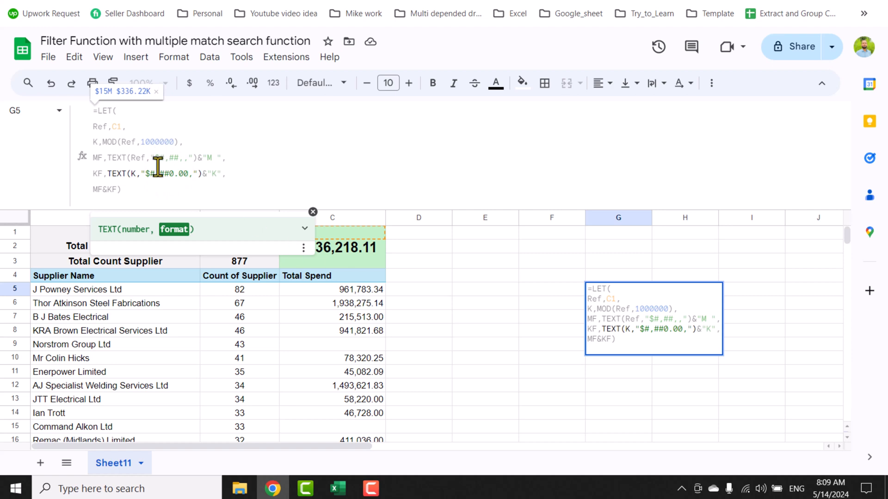
pyautogui.press('Return')
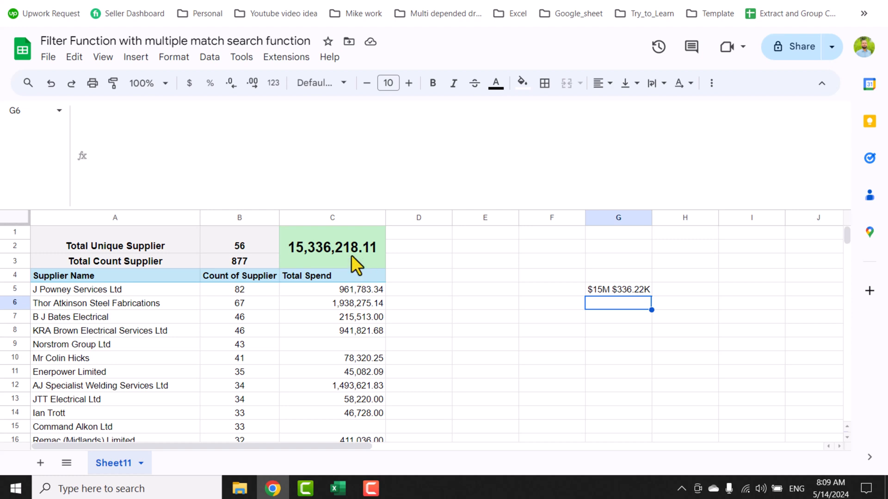
# Step: Start a custom number format for the total spend in C1 with $#,"M" for the millions part
pyautogui.click(350, 254)
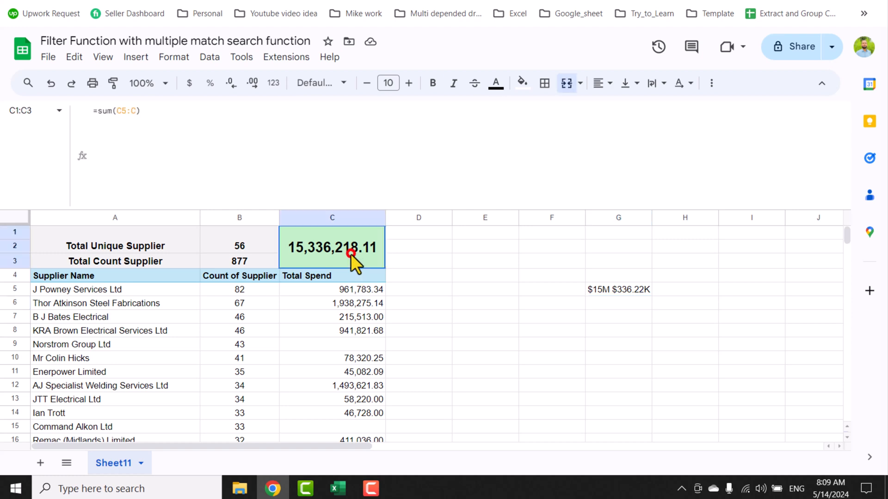
pyautogui.click(272, 84)
pyautogui.click(323, 470)
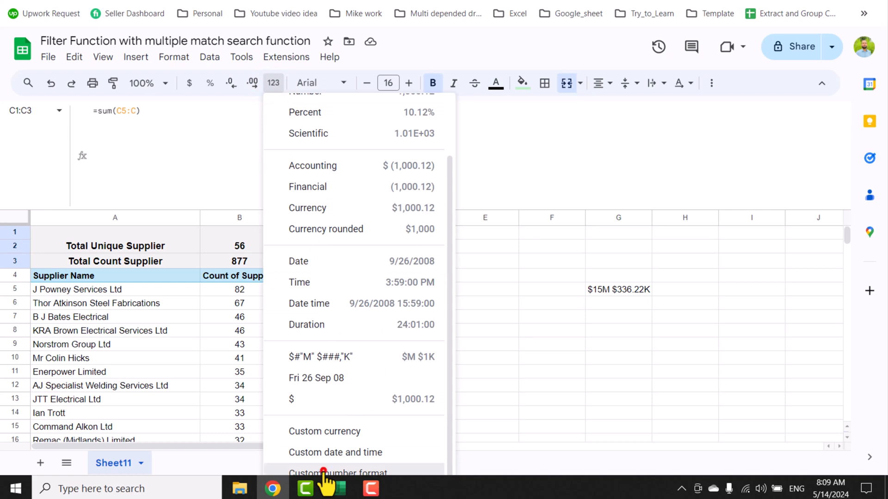
pyautogui.click(345, 113)
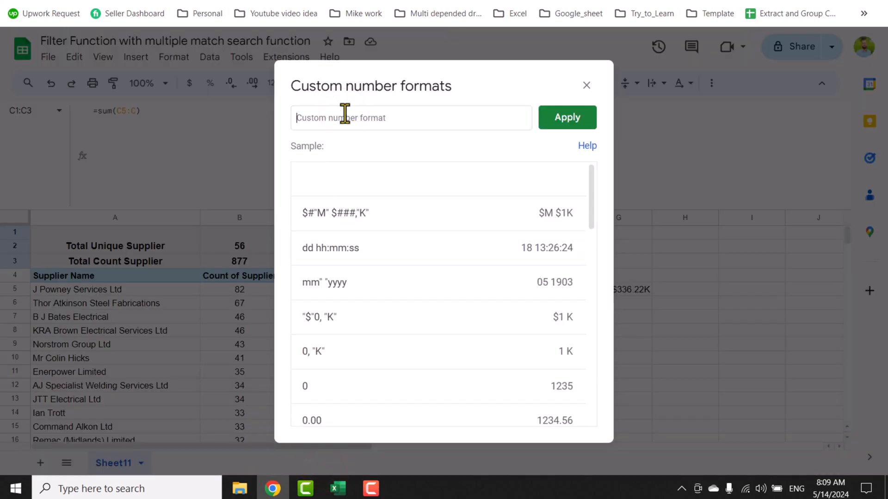
pyautogui.write('$#')
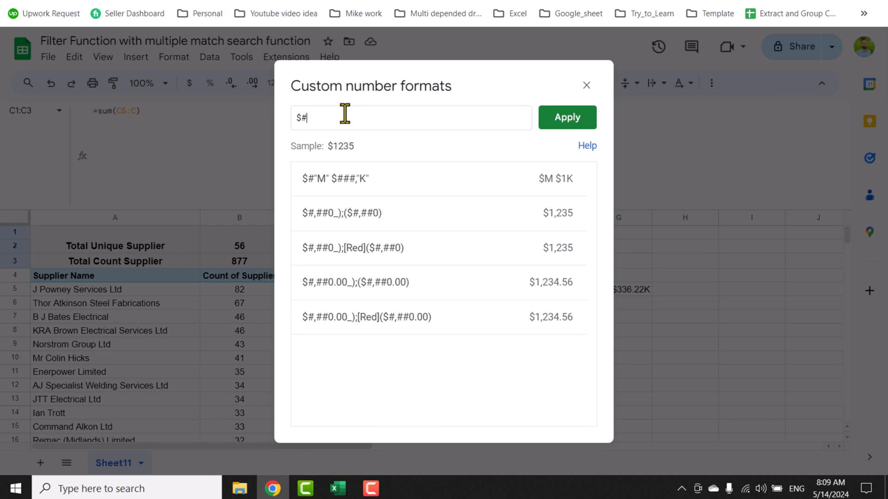
pyautogui.write(',')
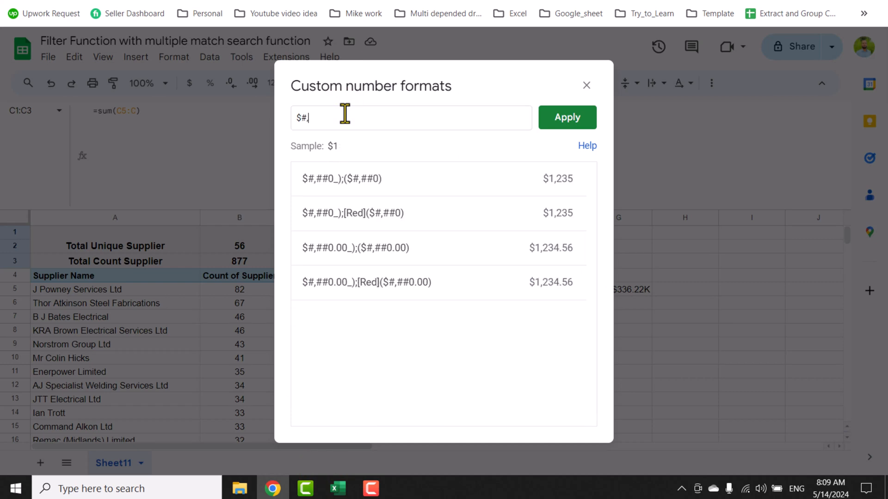
pyautogui.write('"M"')
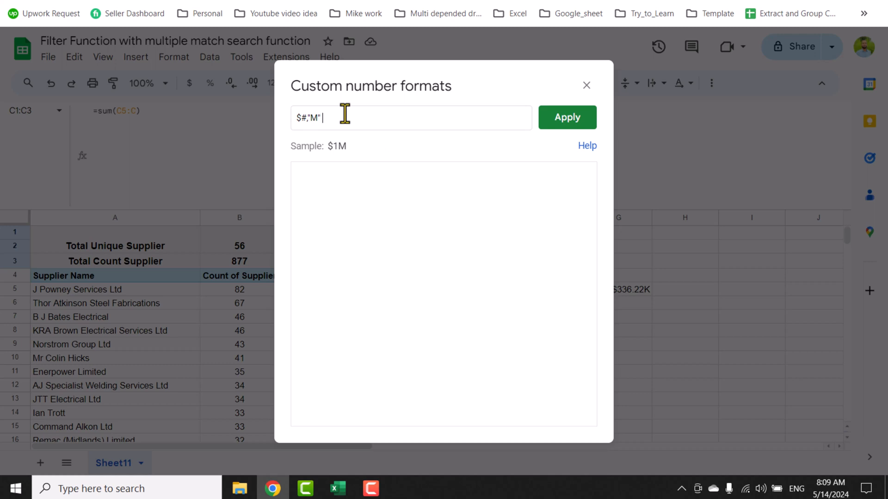
pyautogui.write(' $###,')
# Step: Extend C1's custom number format with the thousands part $###,"K" after a space and apply it
pyautogui.write('"K"')
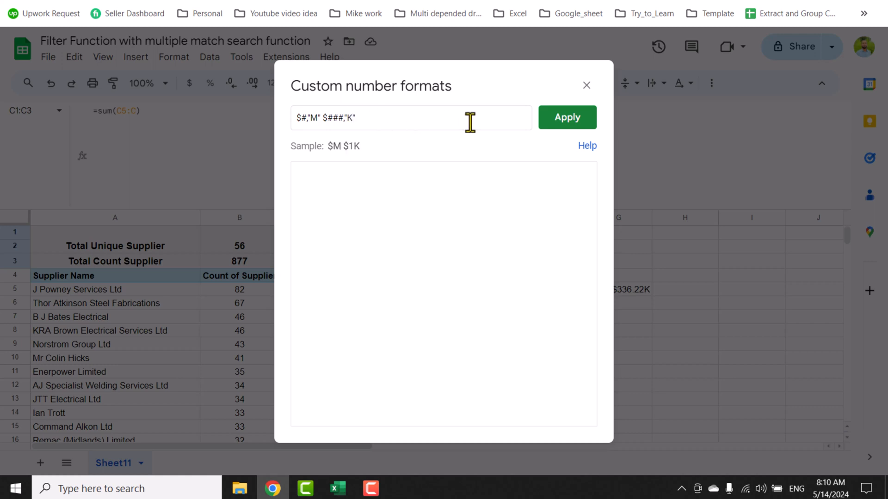
pyautogui.click(551, 120)
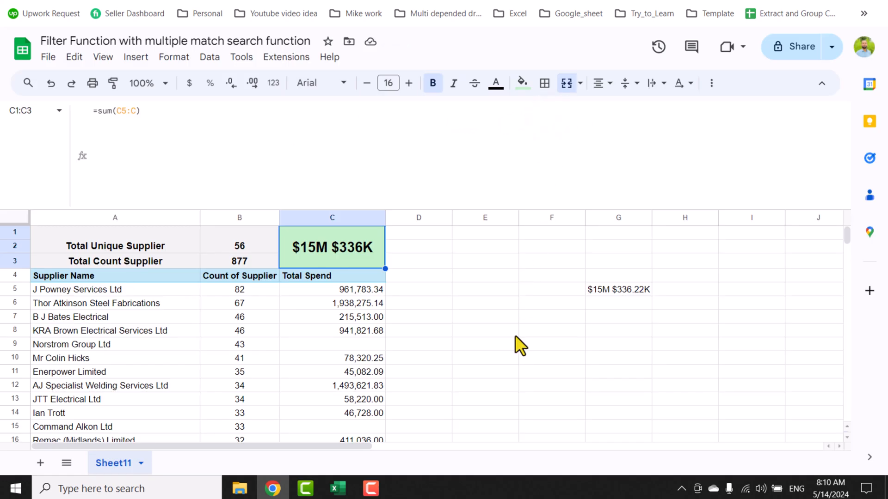